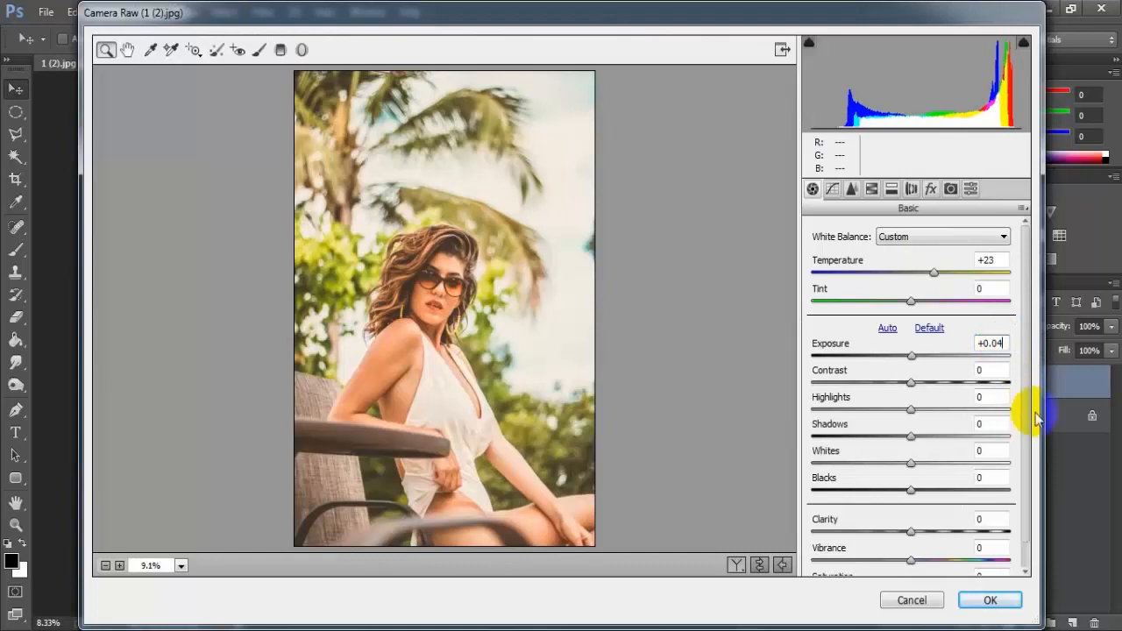
Step: Set Contrast to +10, Highlights to -80, Shadows to +90, Whites to -31 and Blacks to -22 in the basic adjustments
click(912, 384)
drag(912, 384, 832, 419)
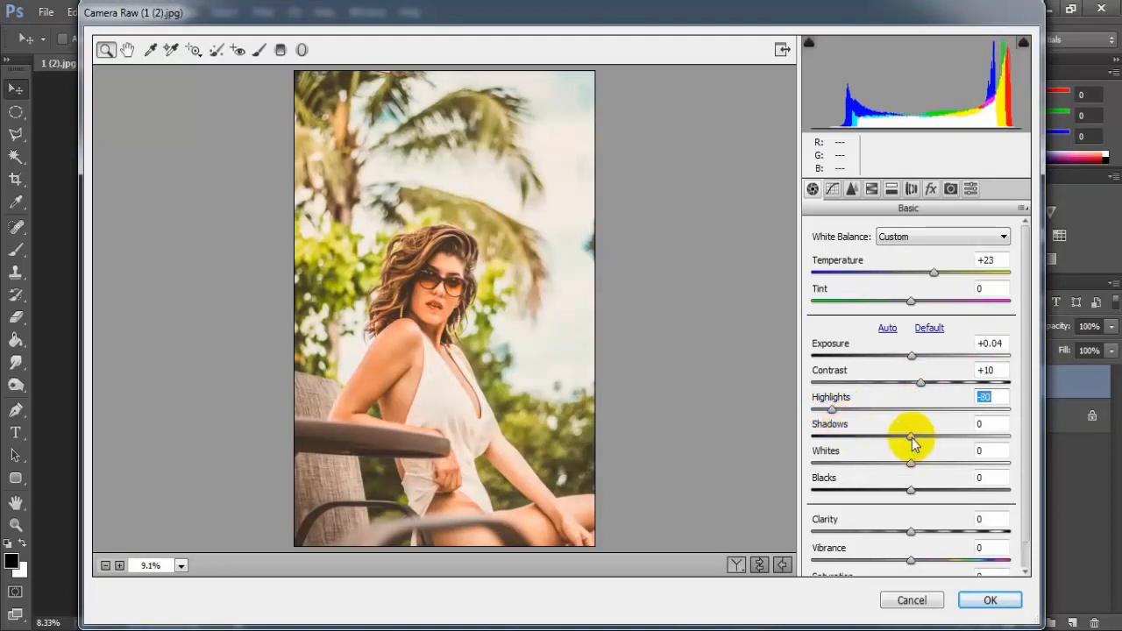
drag(912, 438, 1003, 443)
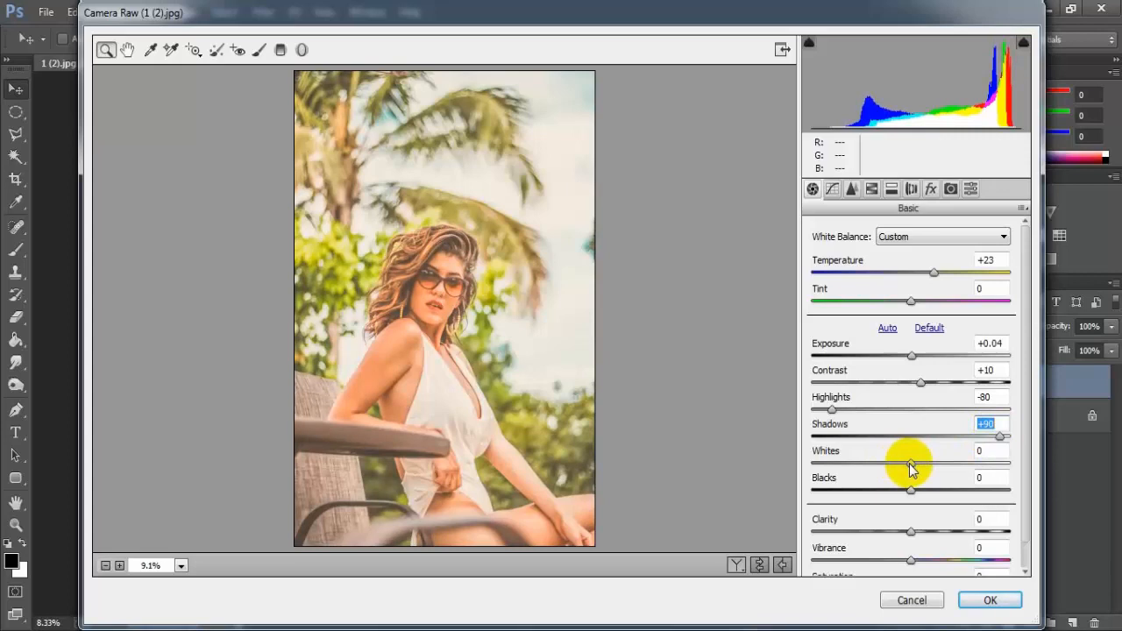
drag(911, 466, 891, 493)
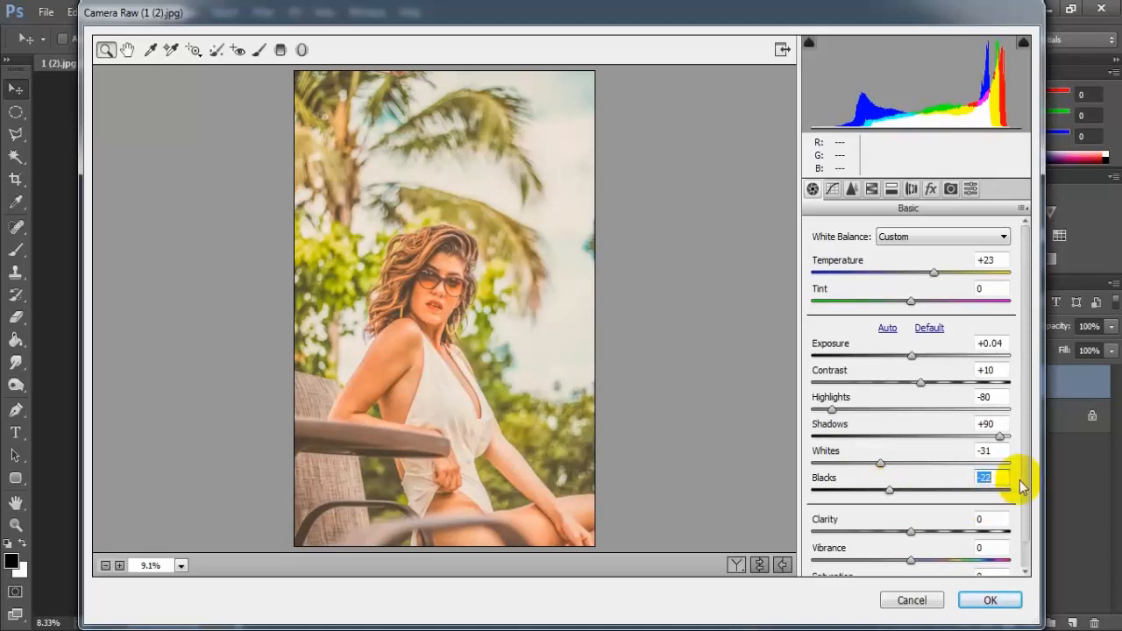
Step: Set Vibrance to +33 and Saturation to -28 in the basic adjustments
scroll(1019, 496, down, 1)
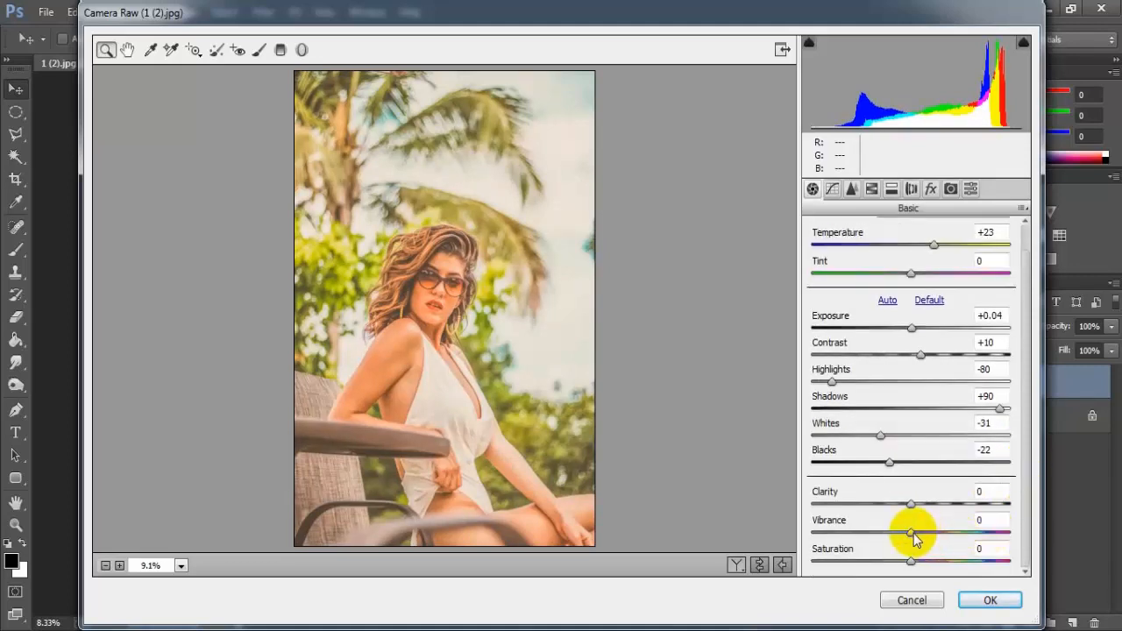
drag(913, 533, 883, 565)
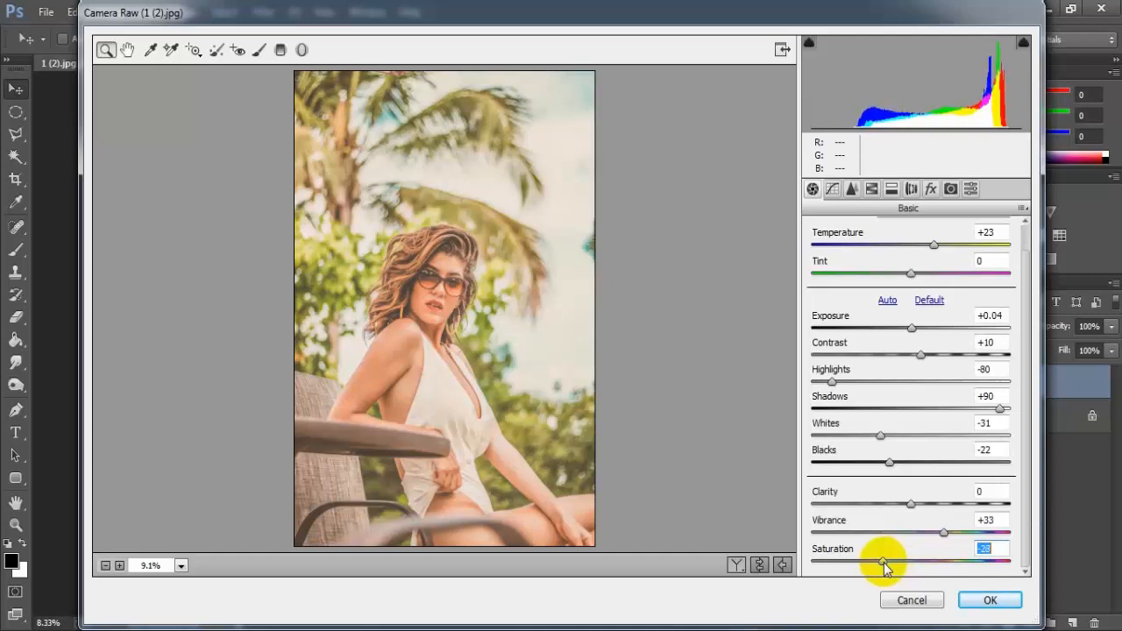
click(989, 549)
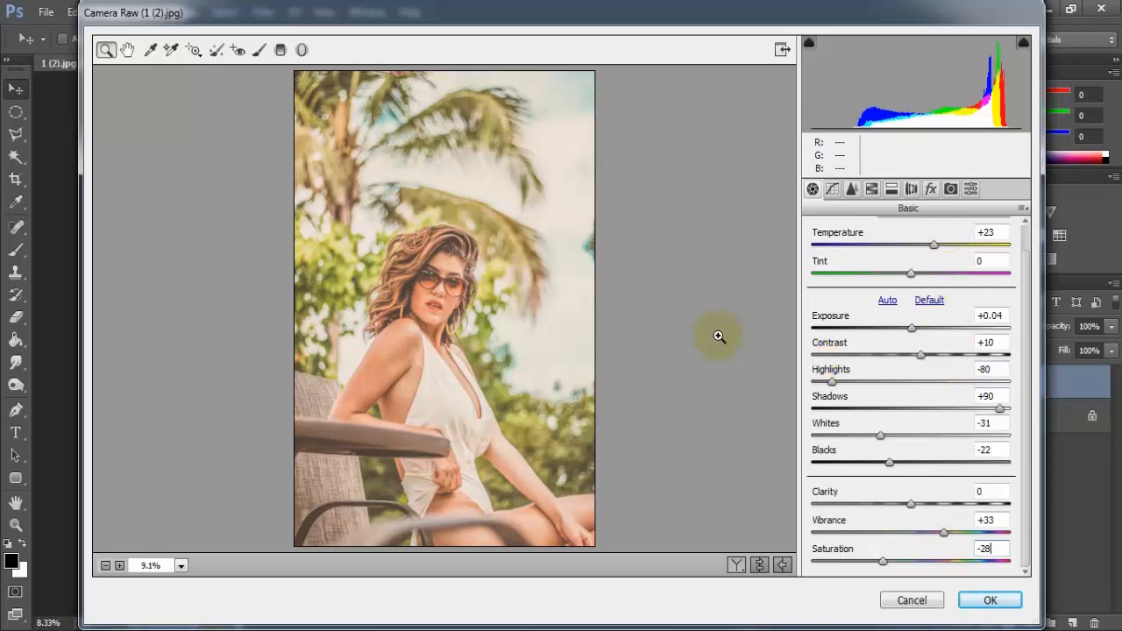
Step: Shape the RGB point curve with input/output points 4/0, 54/64 and 128/128, a slightly lowered highlight point and the white point at 255/237
click(832, 189)
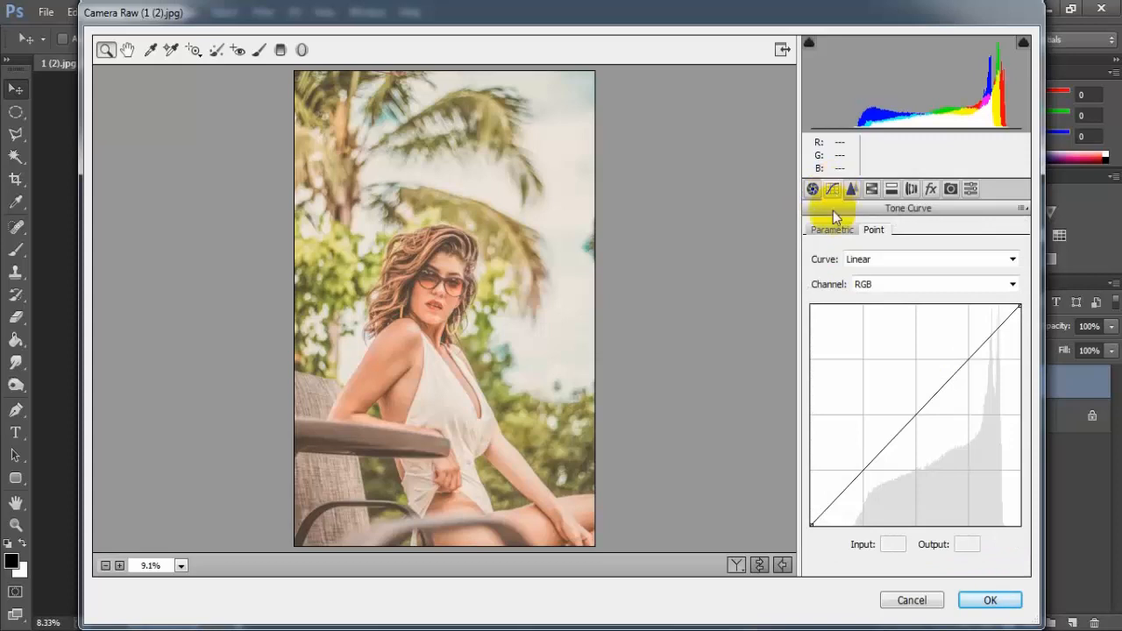
click(815, 522)
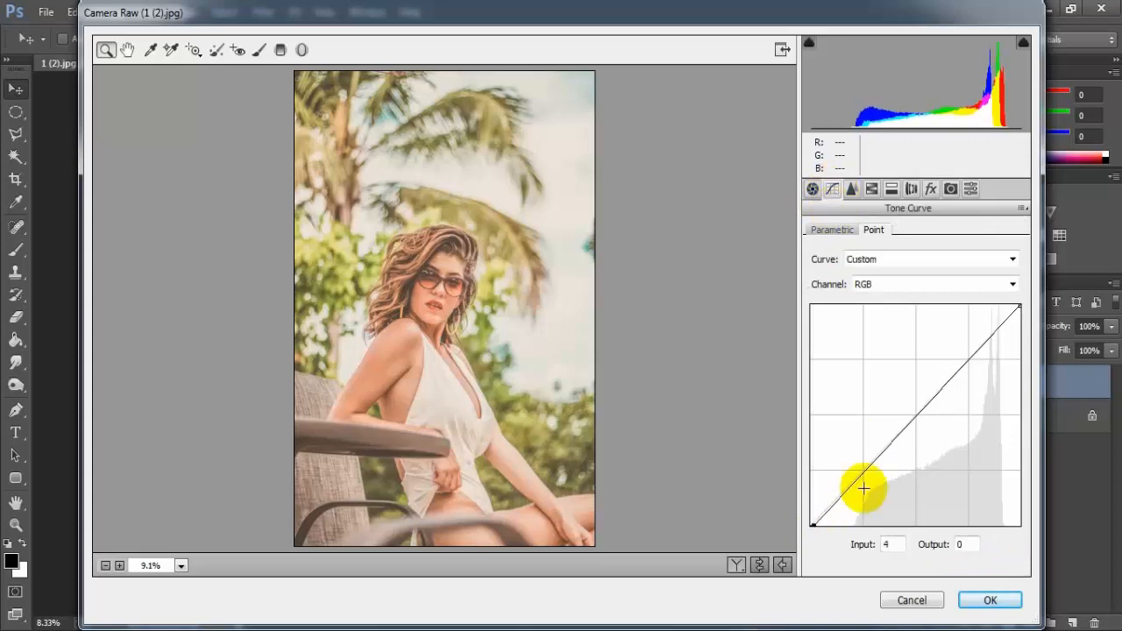
drag(863, 471, 855, 470)
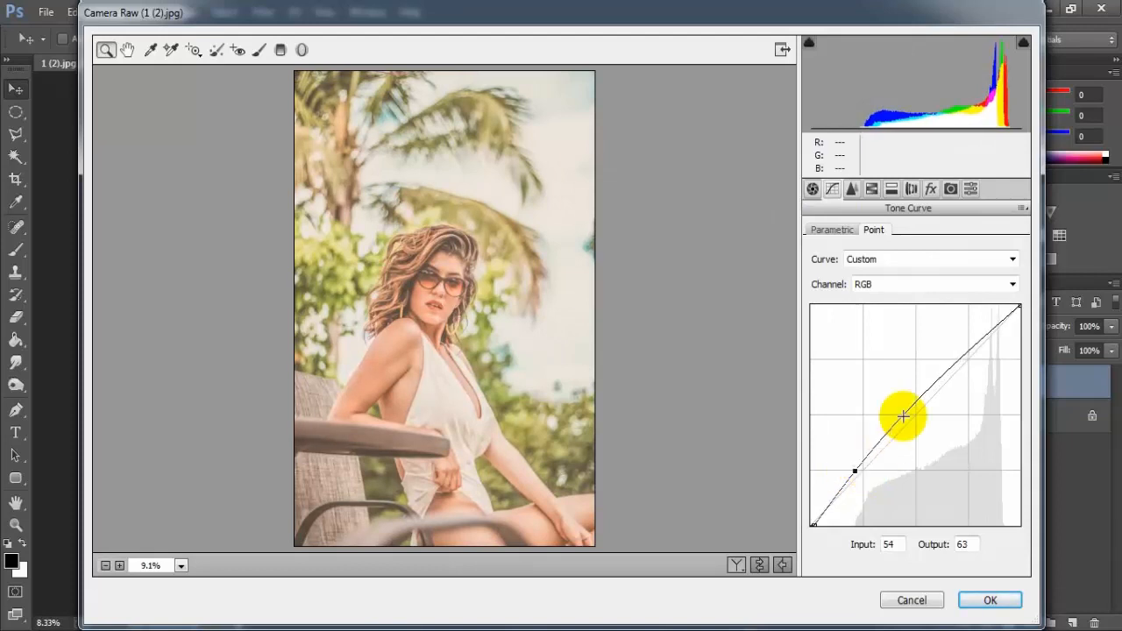
drag(907, 408, 917, 415)
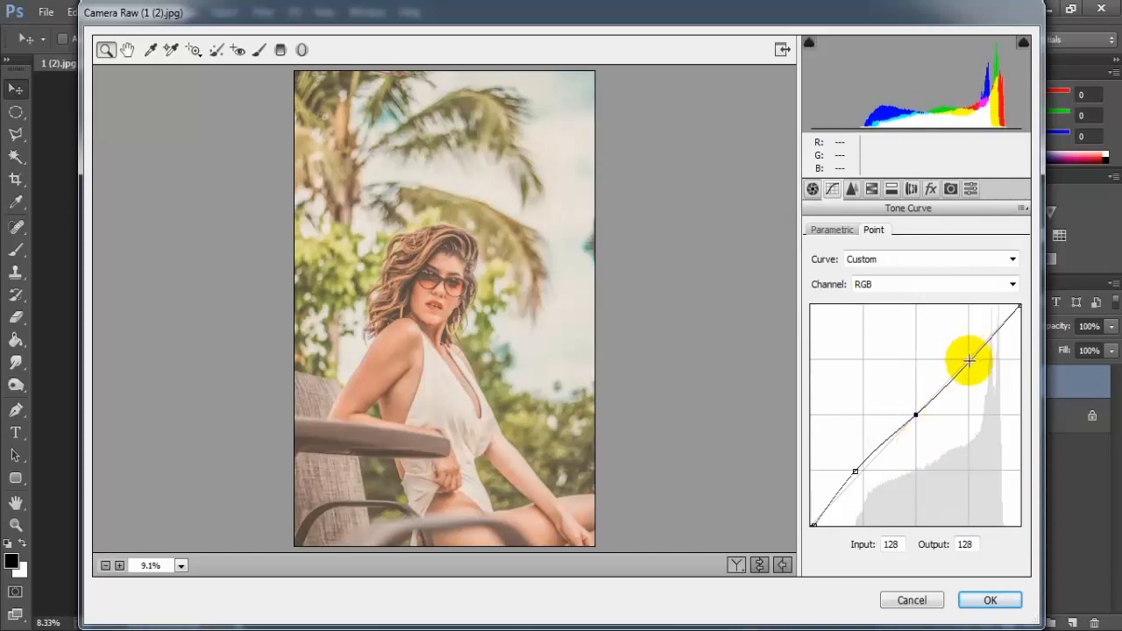
drag(970, 361, 973, 366)
drag(1017, 305, 1038, 321)
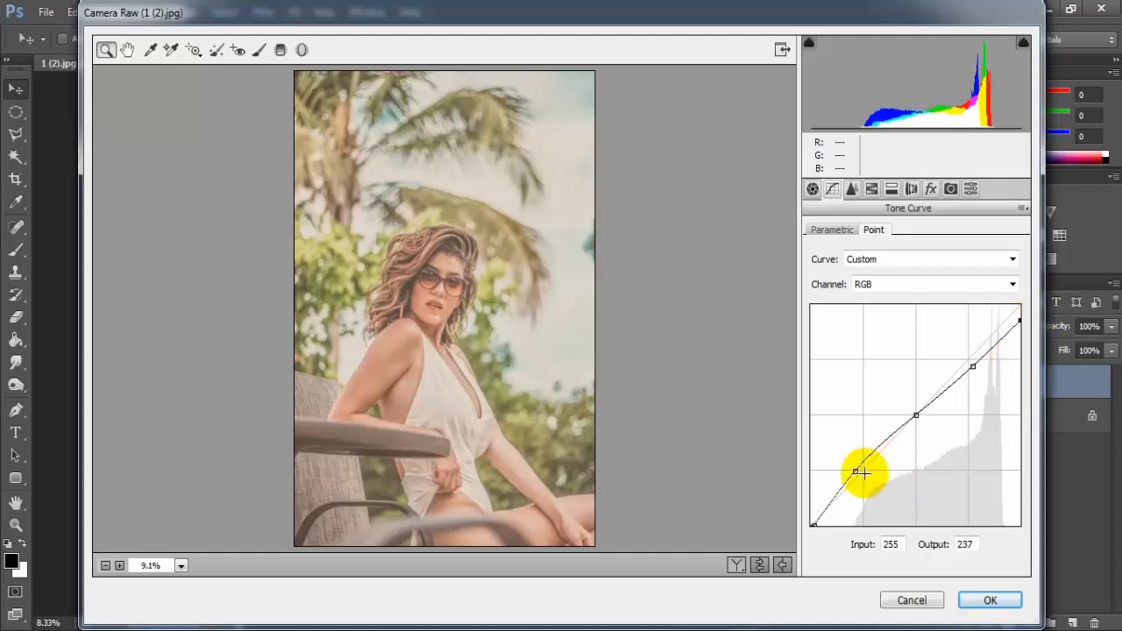
drag(856, 469, 855, 471)
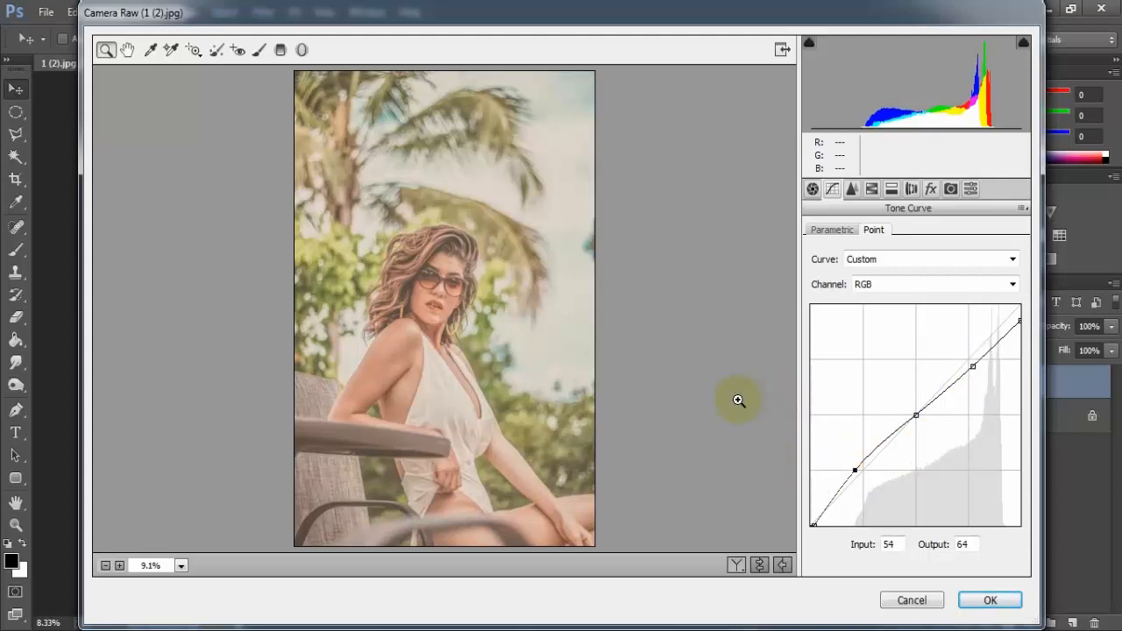
Step: Set the HSL hue values to Oranges -5, Yellows -95, Greens -14 and Blues -14
click(871, 189)
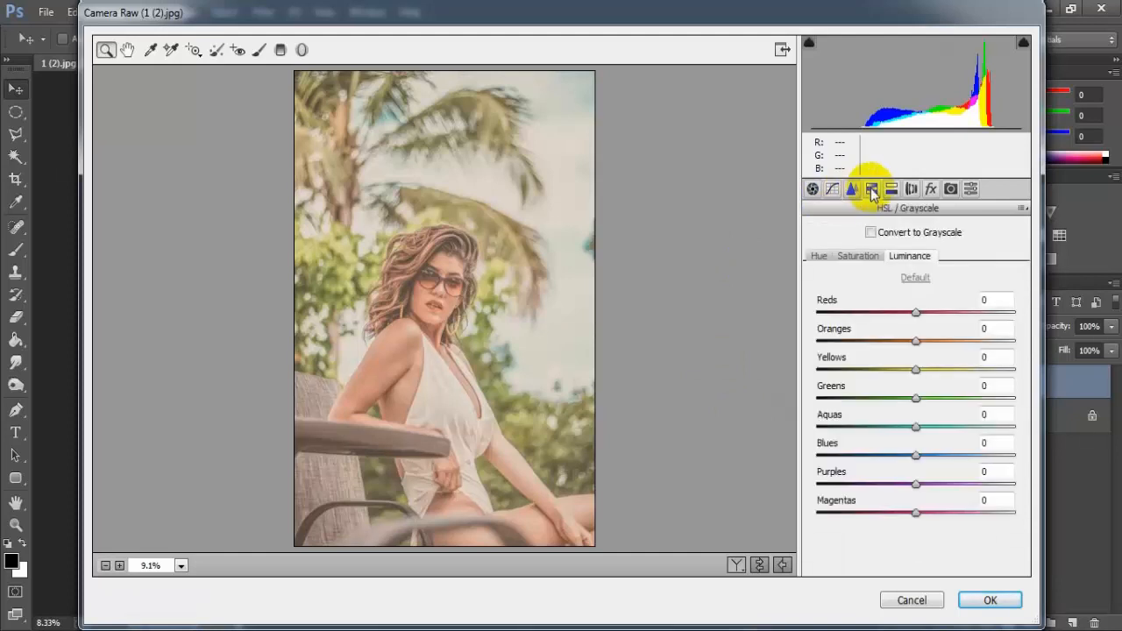
click(819, 257)
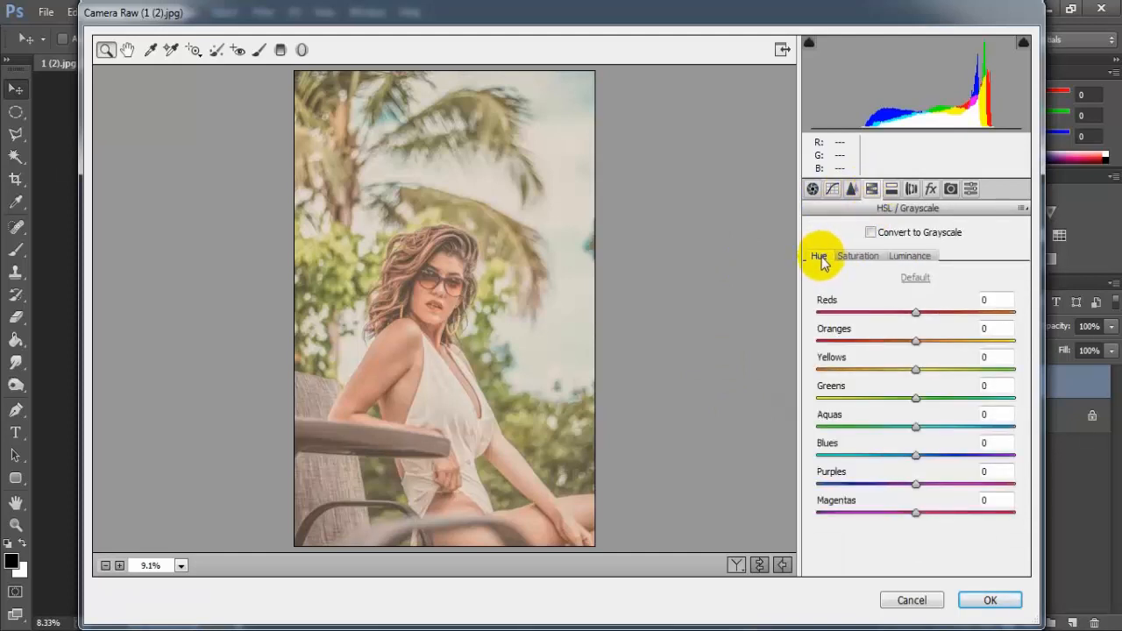
drag(916, 341, 913, 348)
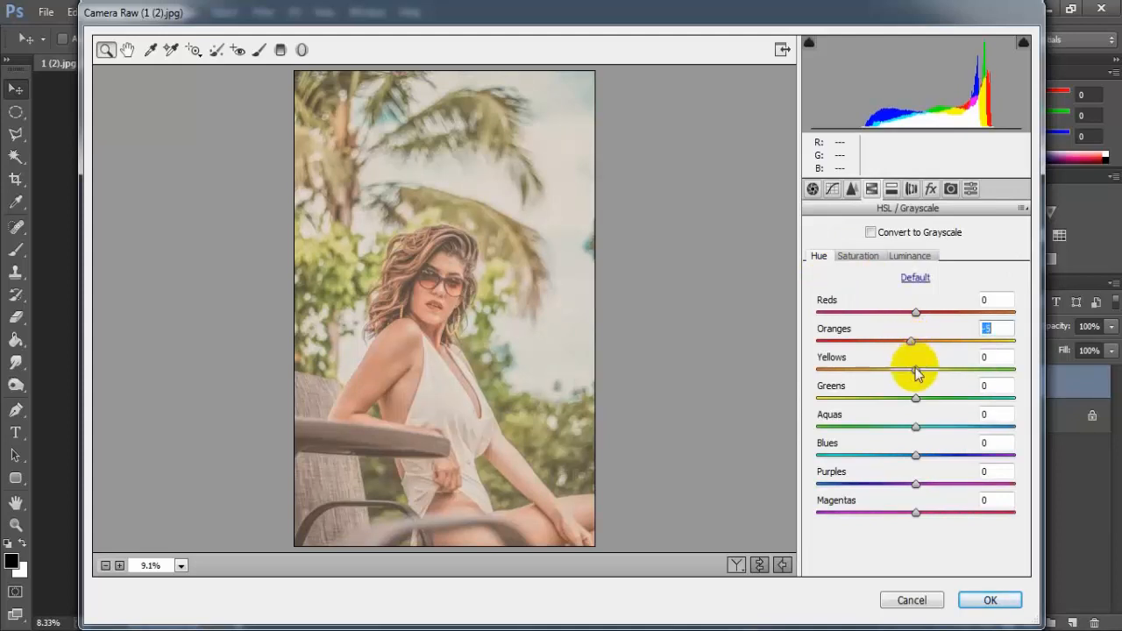
drag(916, 373, 826, 374)
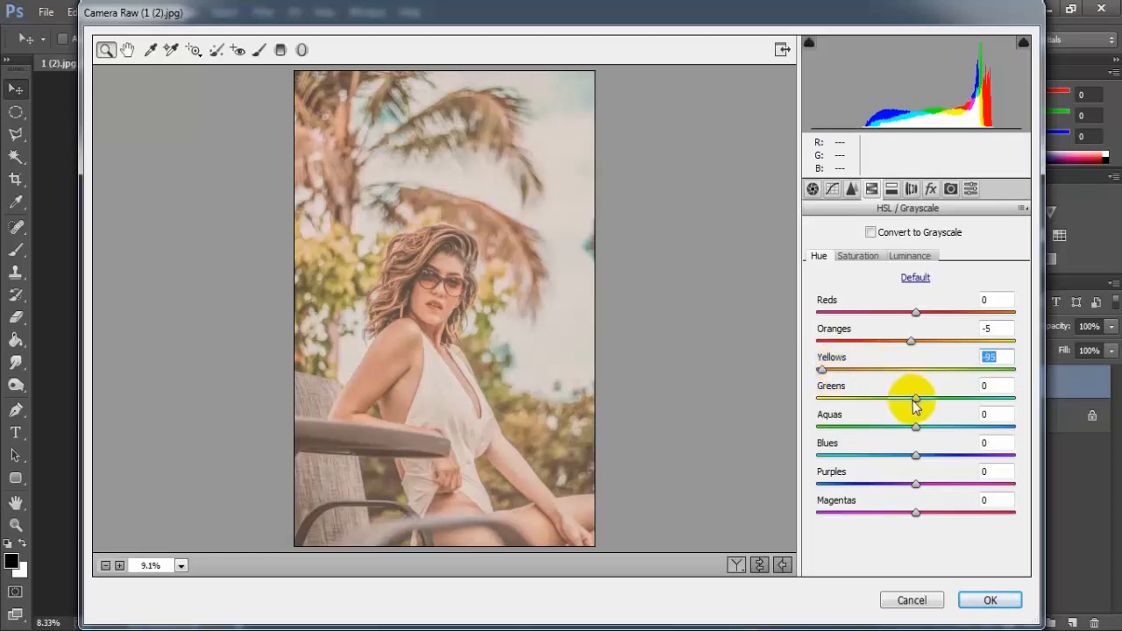
mouse_move(917, 399)
mouse_down()
mouse_move(887, 405)
mouse_move(898, 409)
mouse_up()
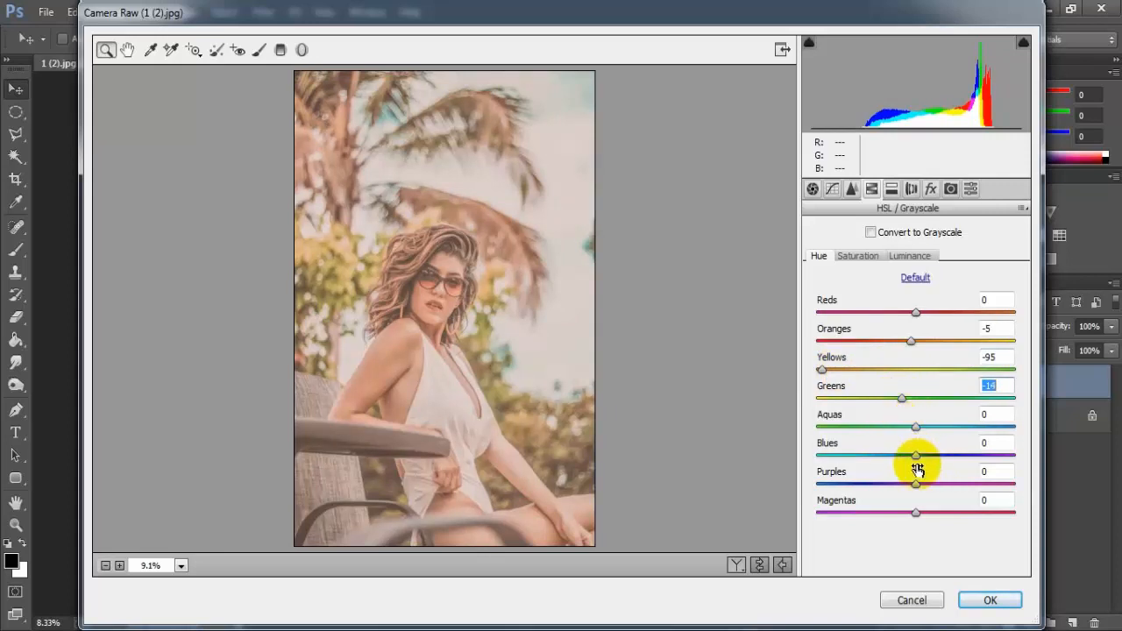
drag(916, 456, 902, 456)
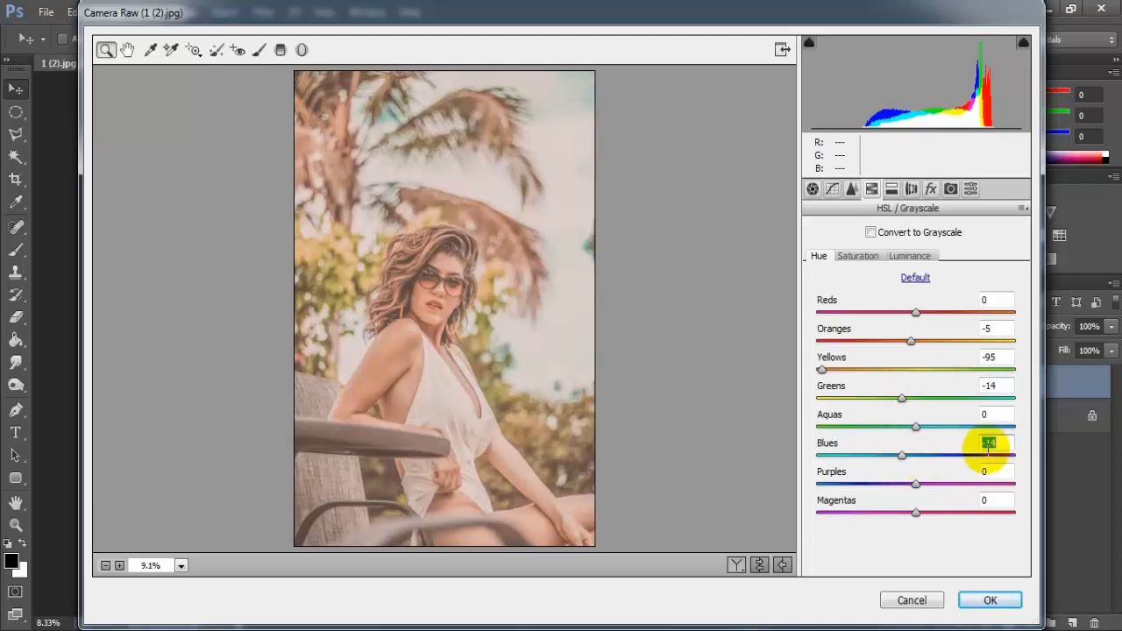
click(1003, 443)
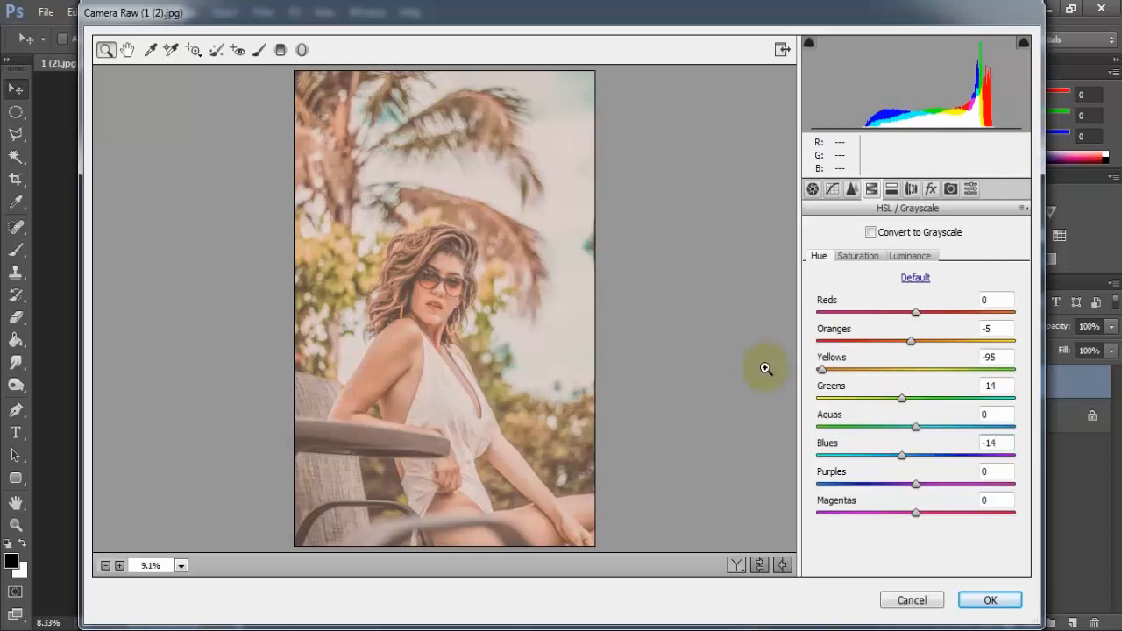
Step: Set the HSL saturation to Reds -23, Oranges +33, Yellows -55, Greens -100, Aquas -68, Blues -91, Purples -96 and Magentas -95
click(855, 259)
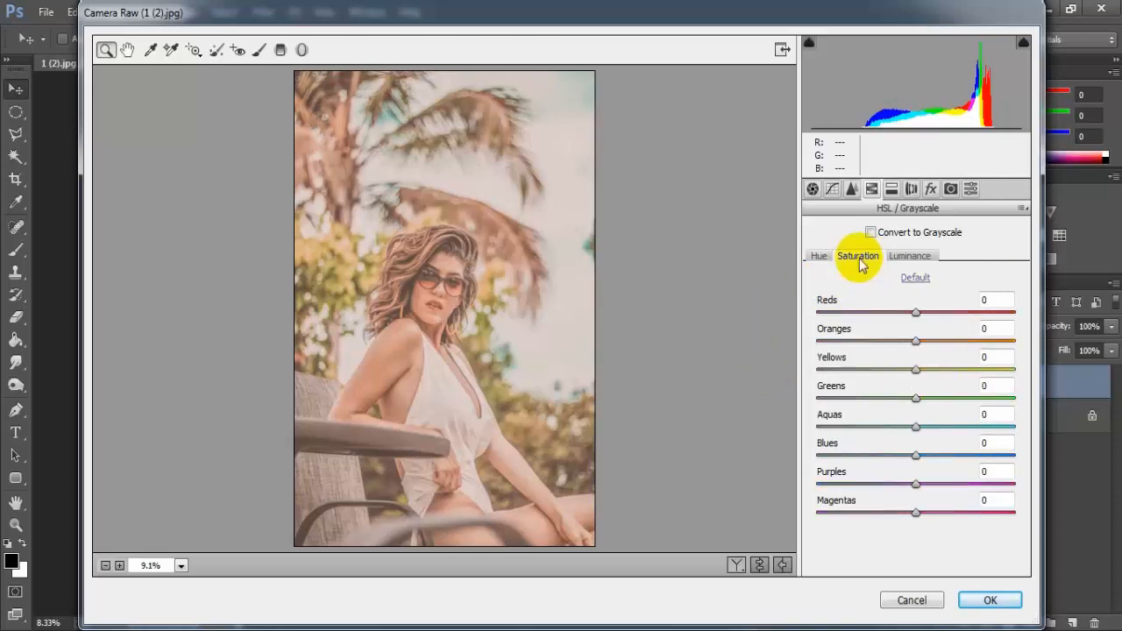
drag(918, 316, 859, 374)
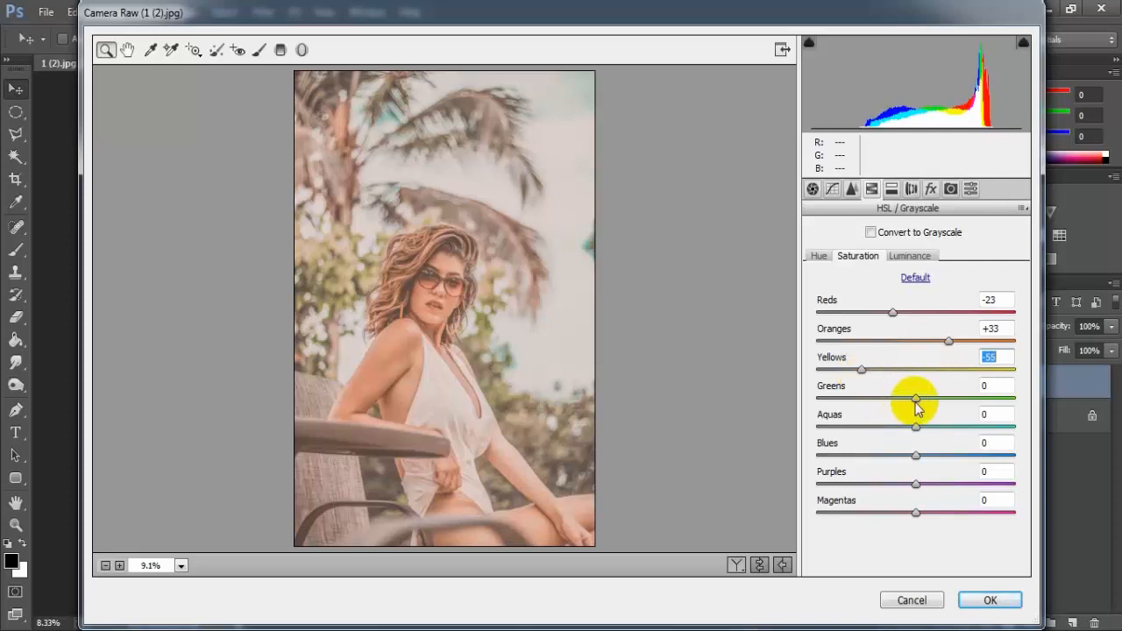
drag(916, 399, 814, 400)
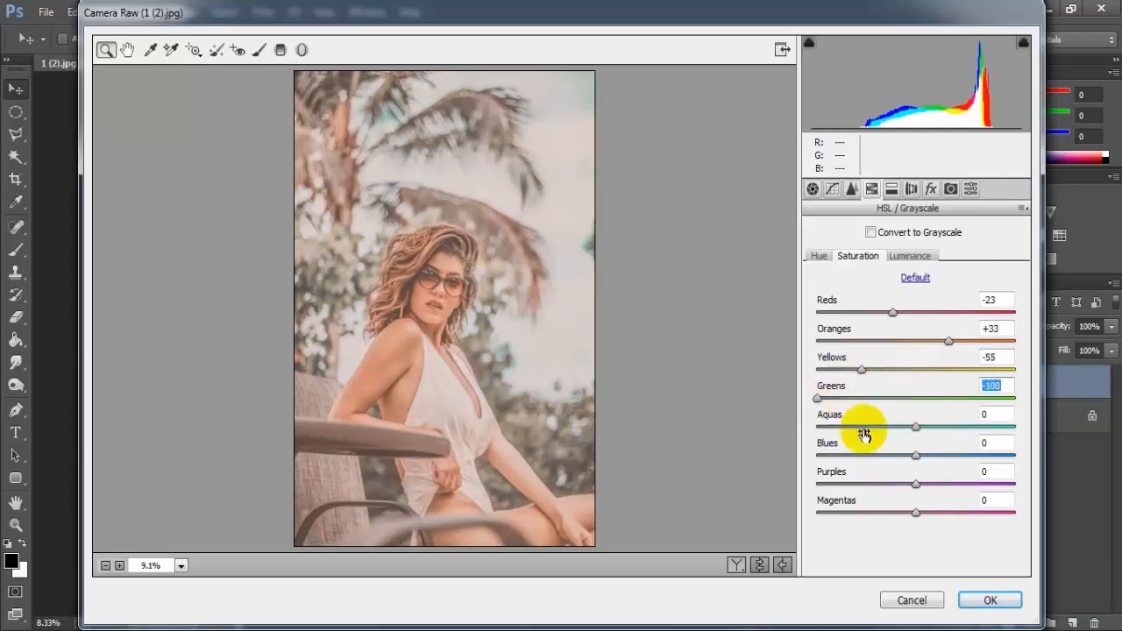
drag(916, 432, 850, 433)
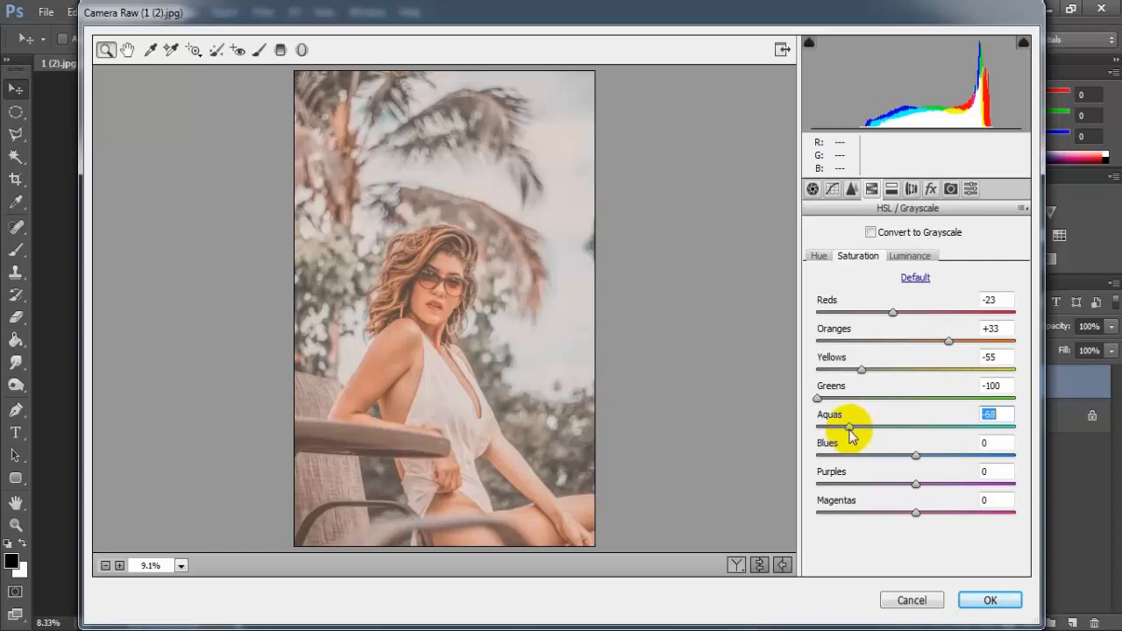
drag(916, 456, 824, 461)
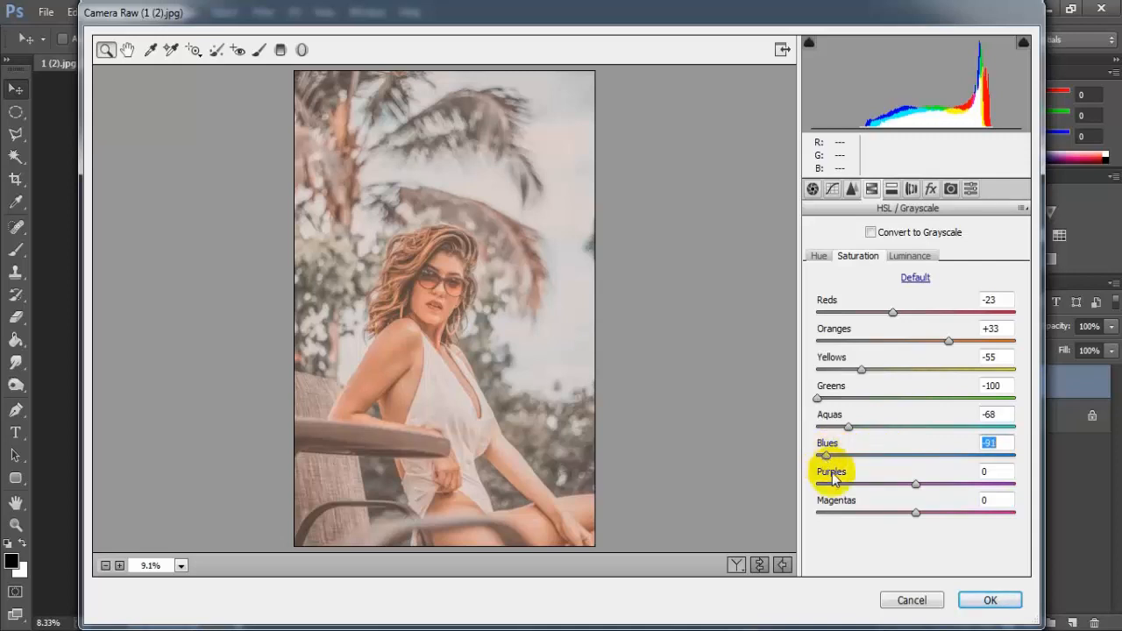
drag(917, 485, 820, 499)
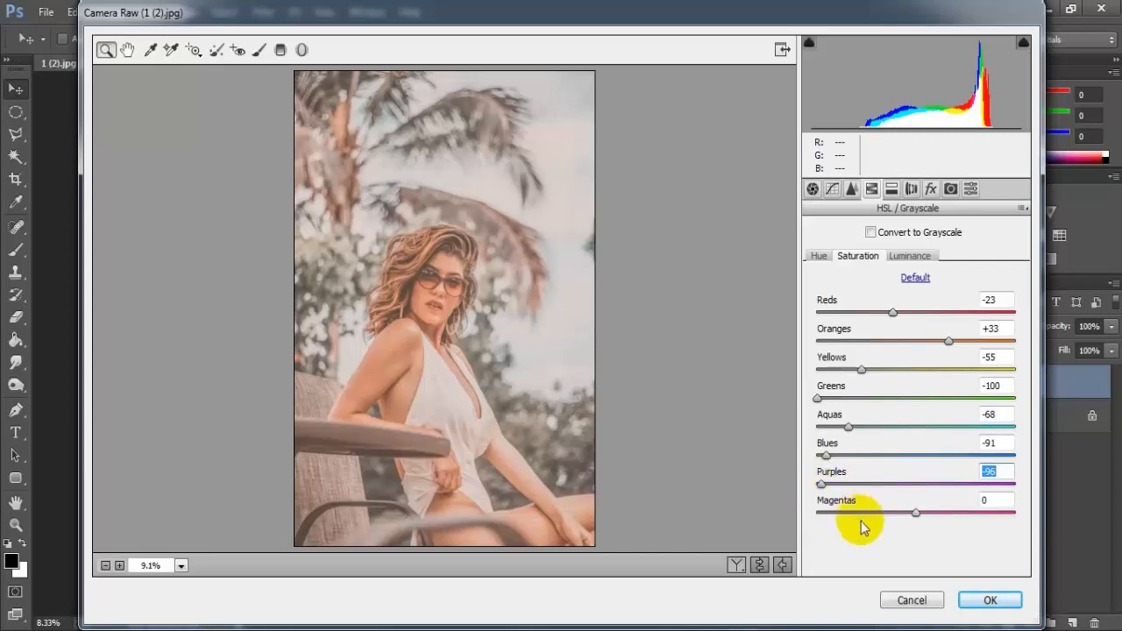
drag(915, 514, 822, 521)
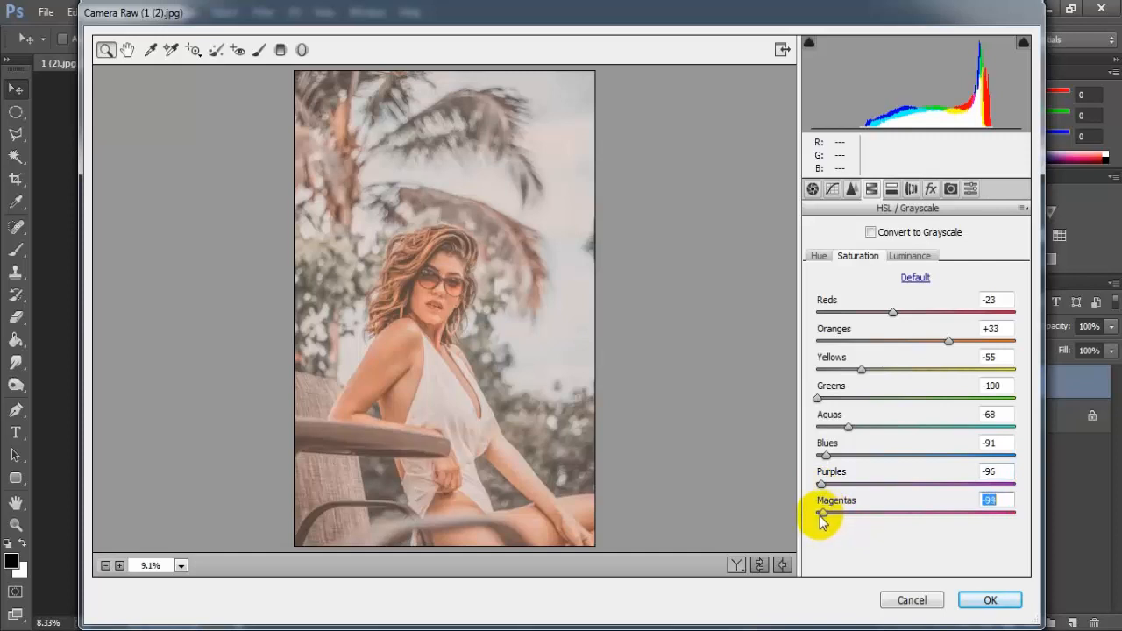
click(997, 499)
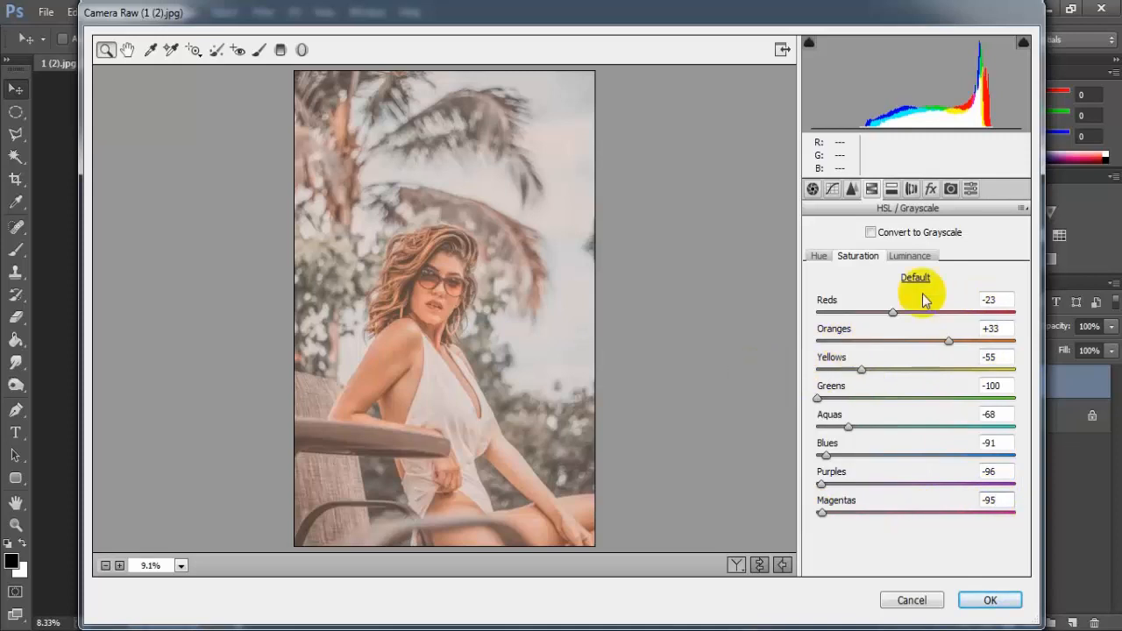
Step: Set the HSL luminance to Reds -34, Oranges +34, Greens -40, Blues -48, Purples -69 and Magentas -45
click(918, 256)
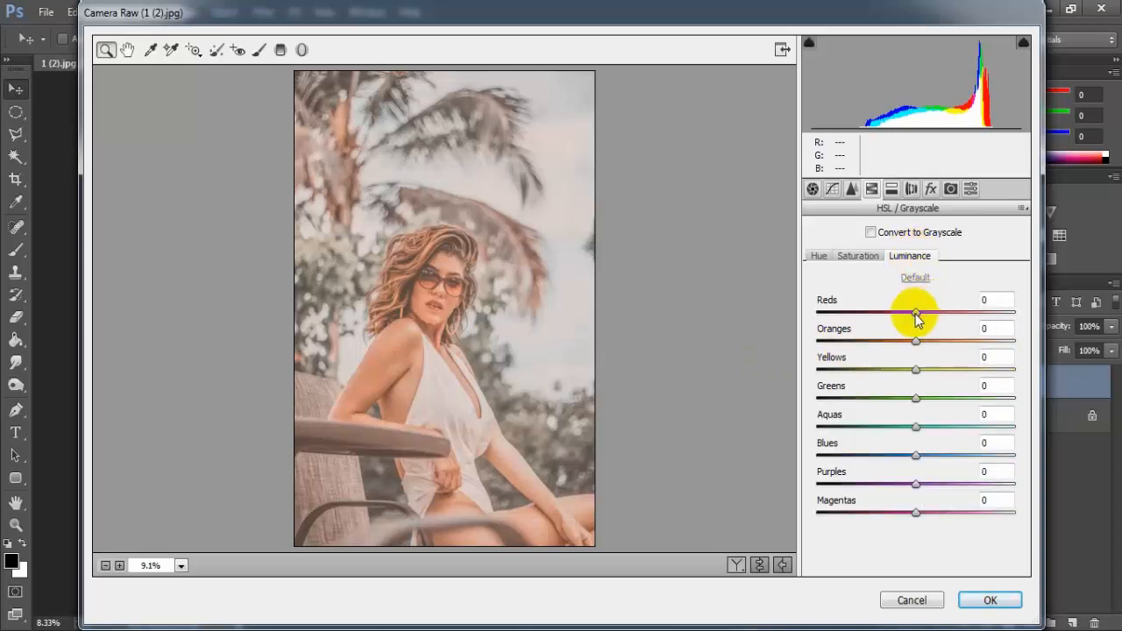
drag(916, 314, 897, 317)
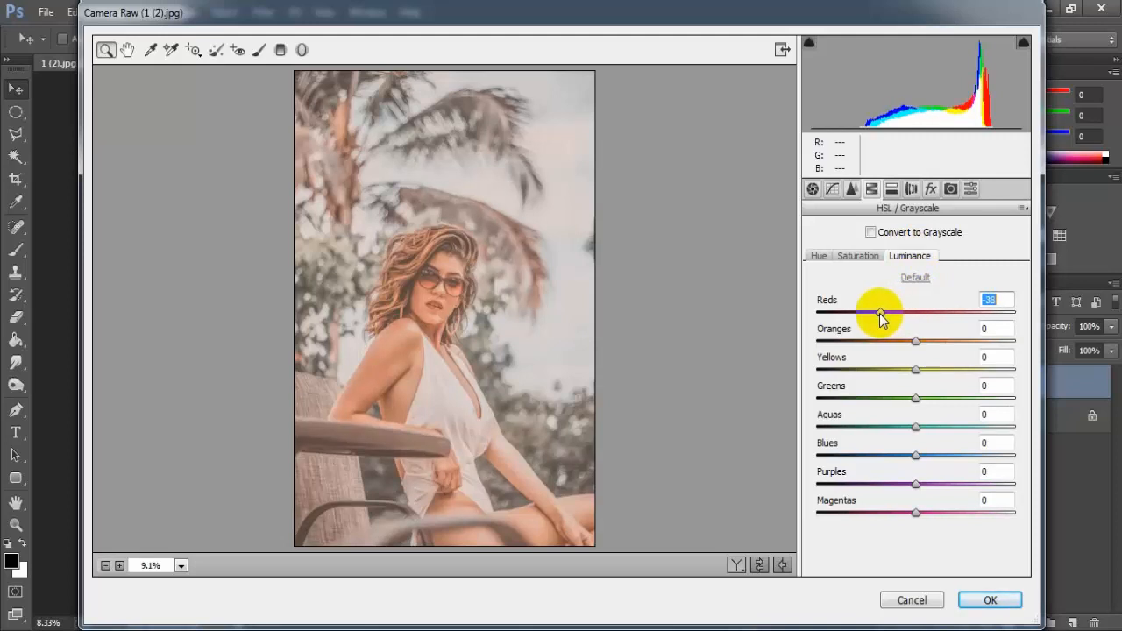
drag(881, 313, 947, 347)
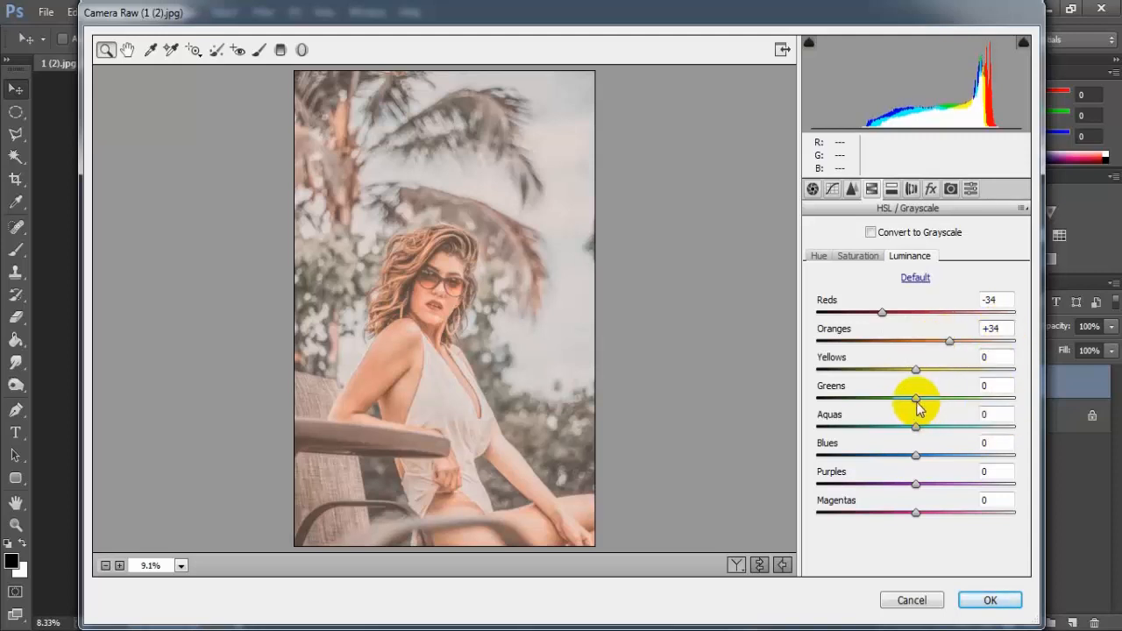
drag(916, 400, 871, 399)
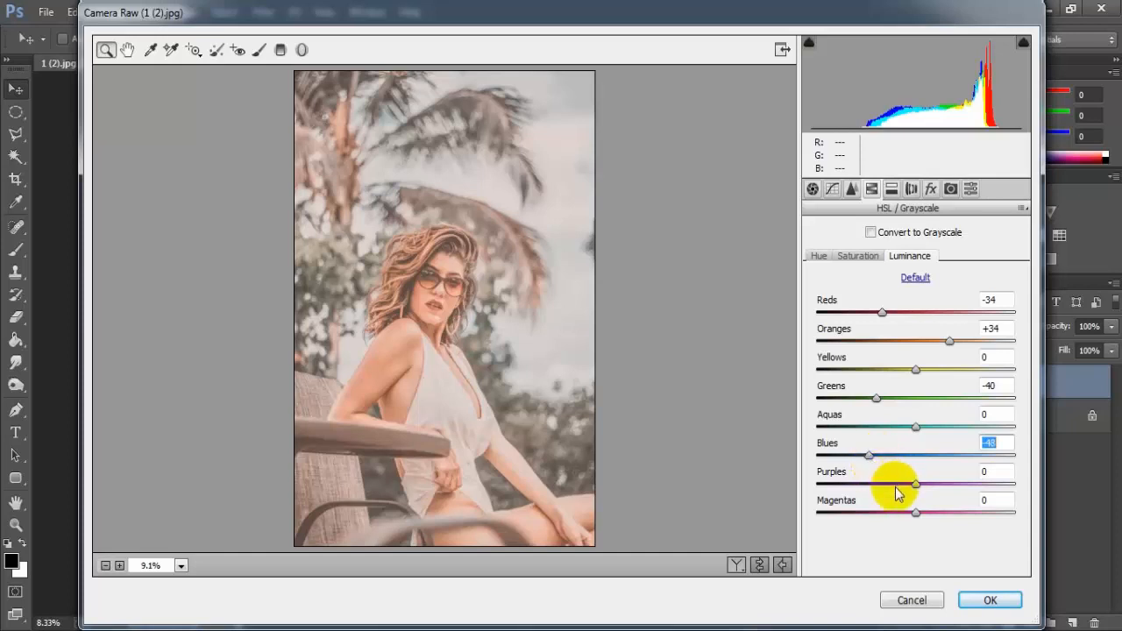
drag(914, 485, 849, 486)
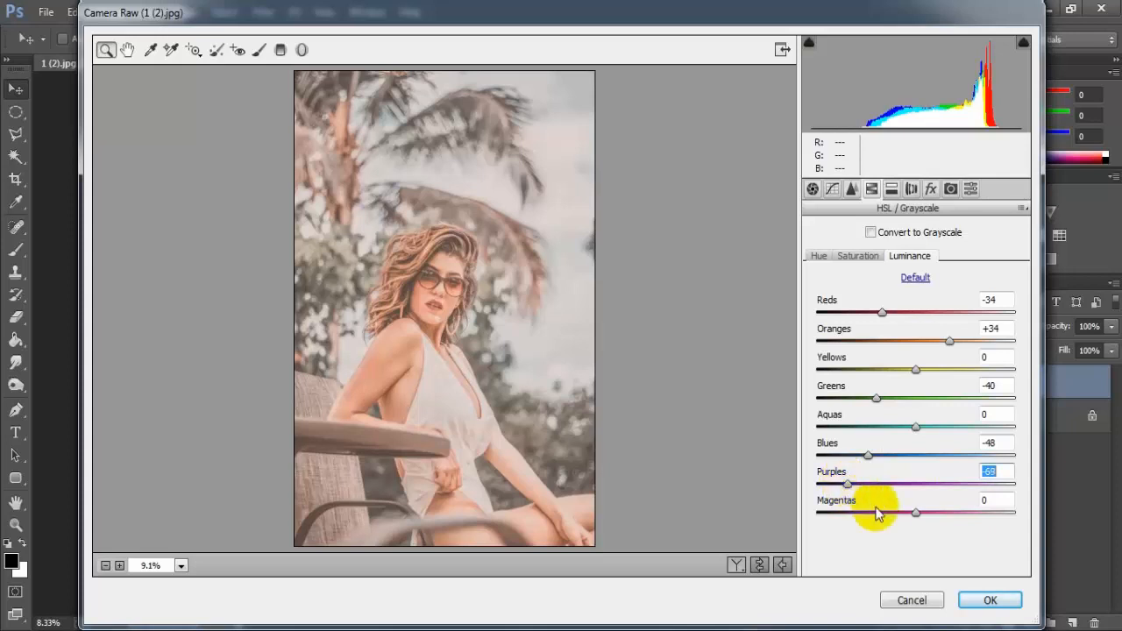
drag(915, 514, 877, 514)
click(991, 501)
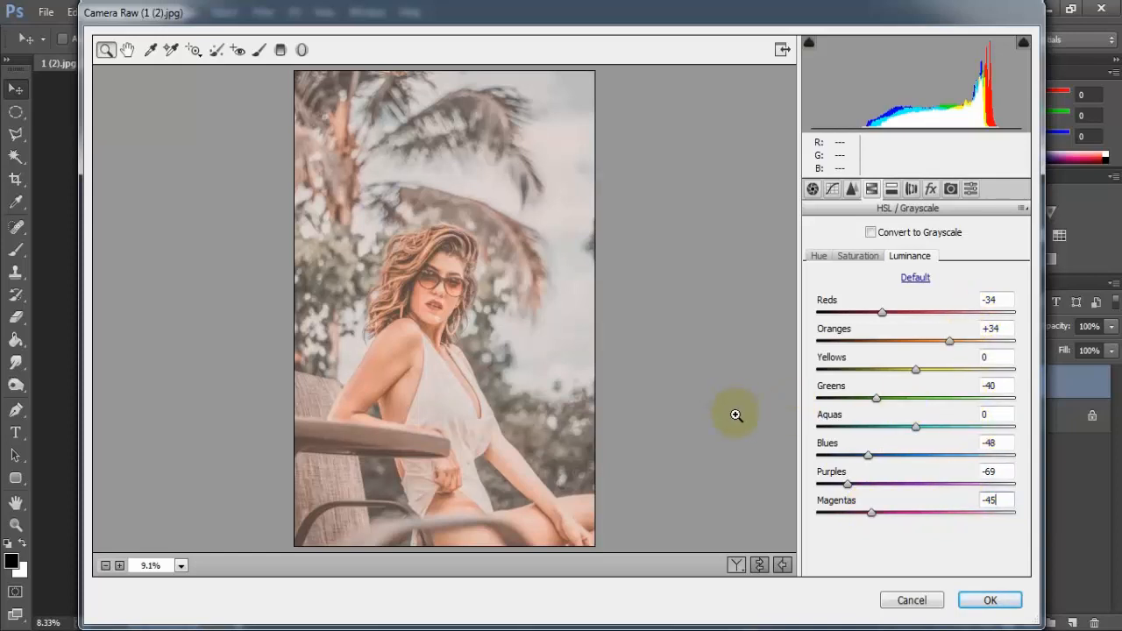
Step: Compare the photo before and after side by side and apply the Camera Raw adjustments to the layer
click(737, 566)
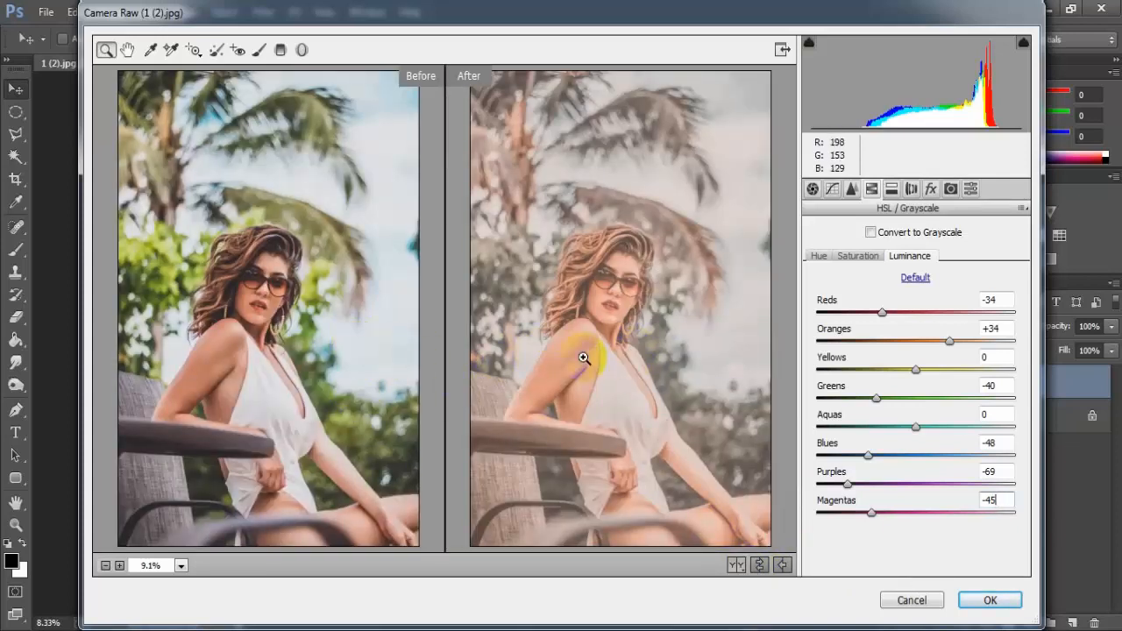
click(973, 601)
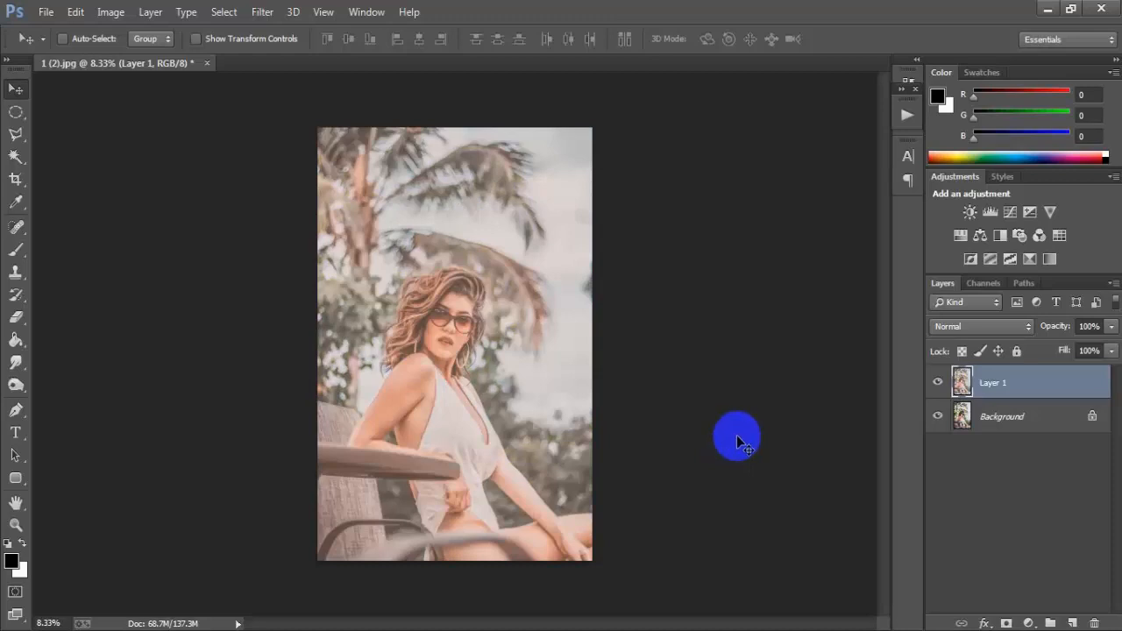
Step: Compare the graded portrait with the original by hiding and showing Layer 1, both enlarged and at full view
key(ctrl+plus)
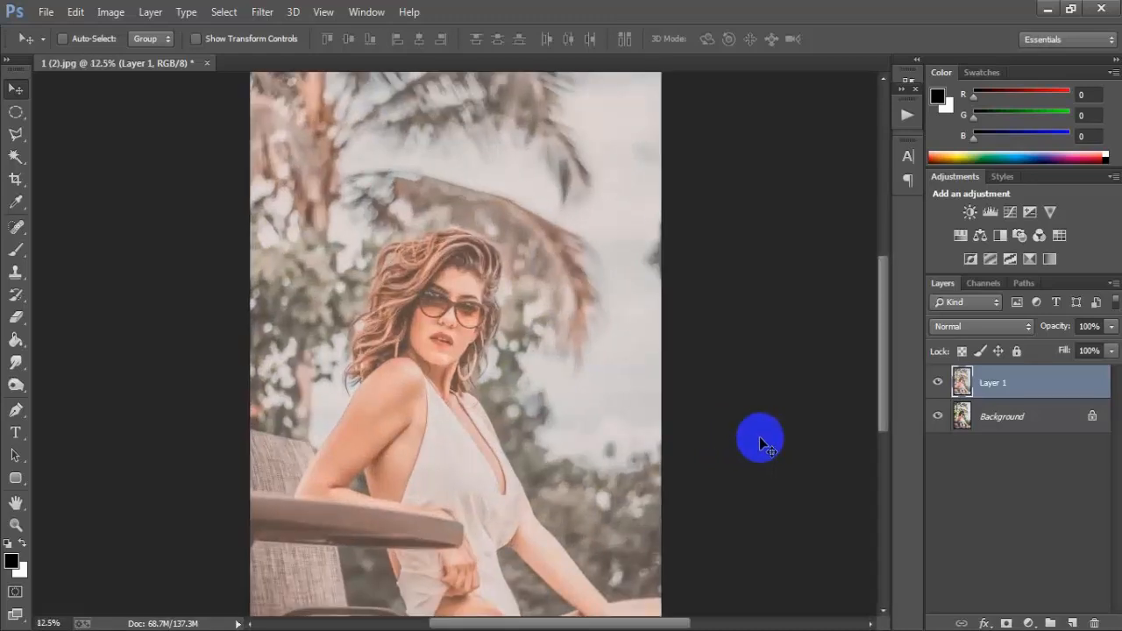
click(937, 382)
click(937, 382)
click(938, 382)
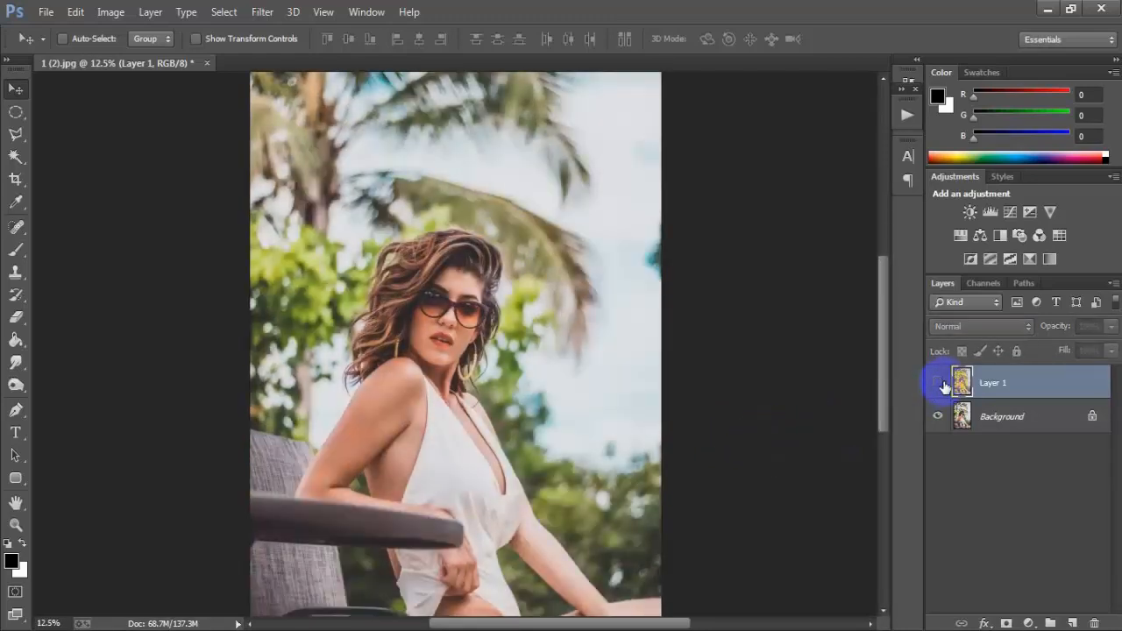
click(937, 382)
key(ctrl+minus)
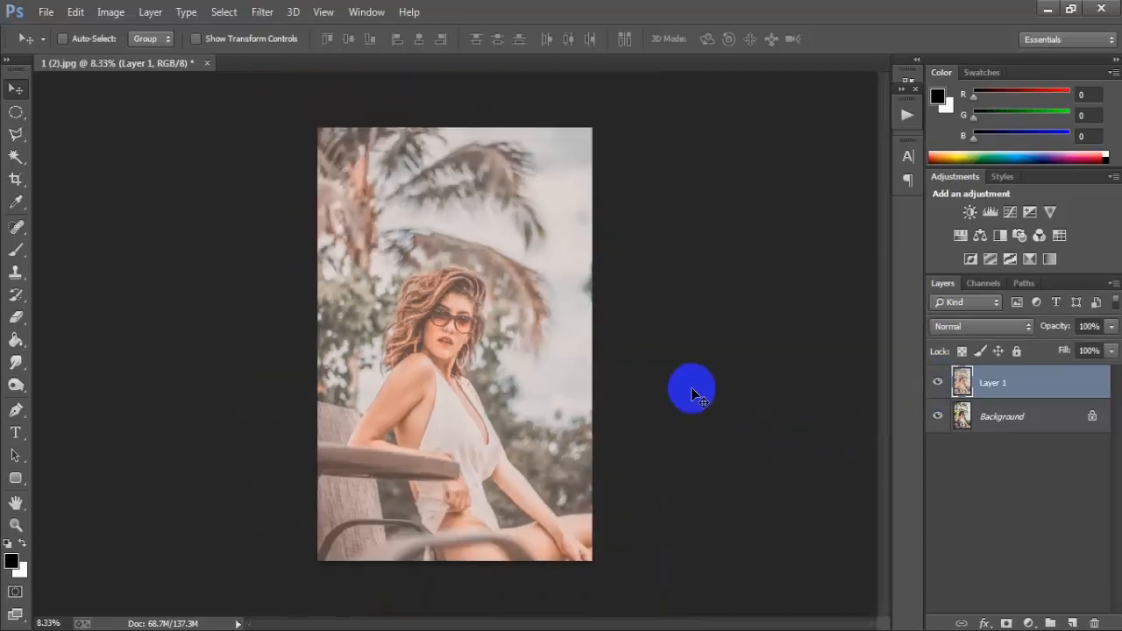
click(938, 384)
click(938, 384)
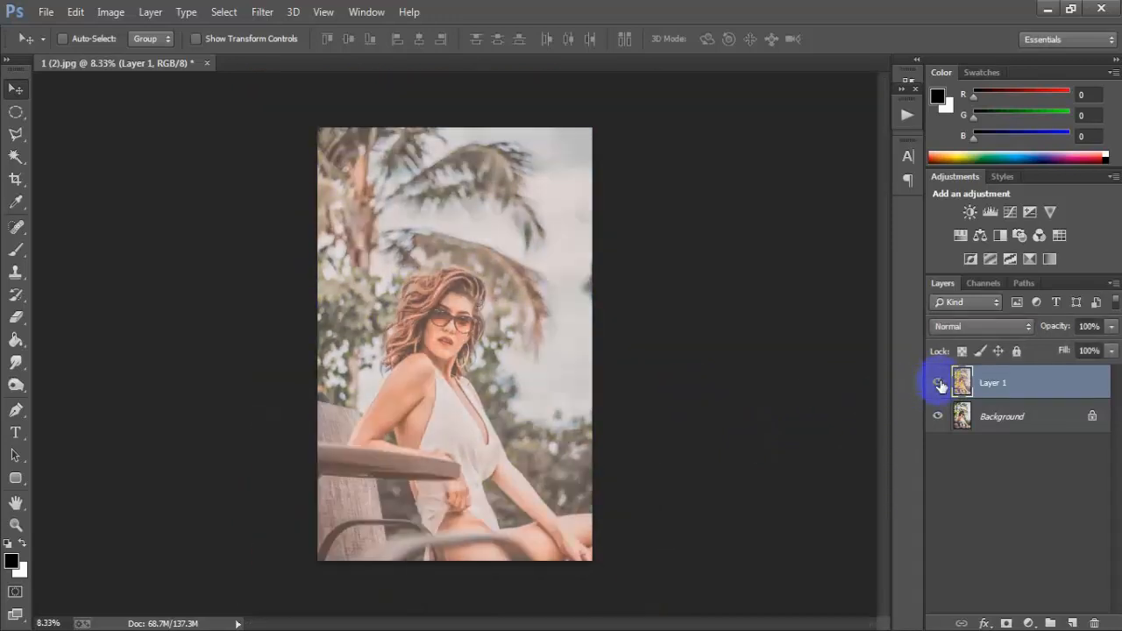
click(938, 385)
click(938, 384)
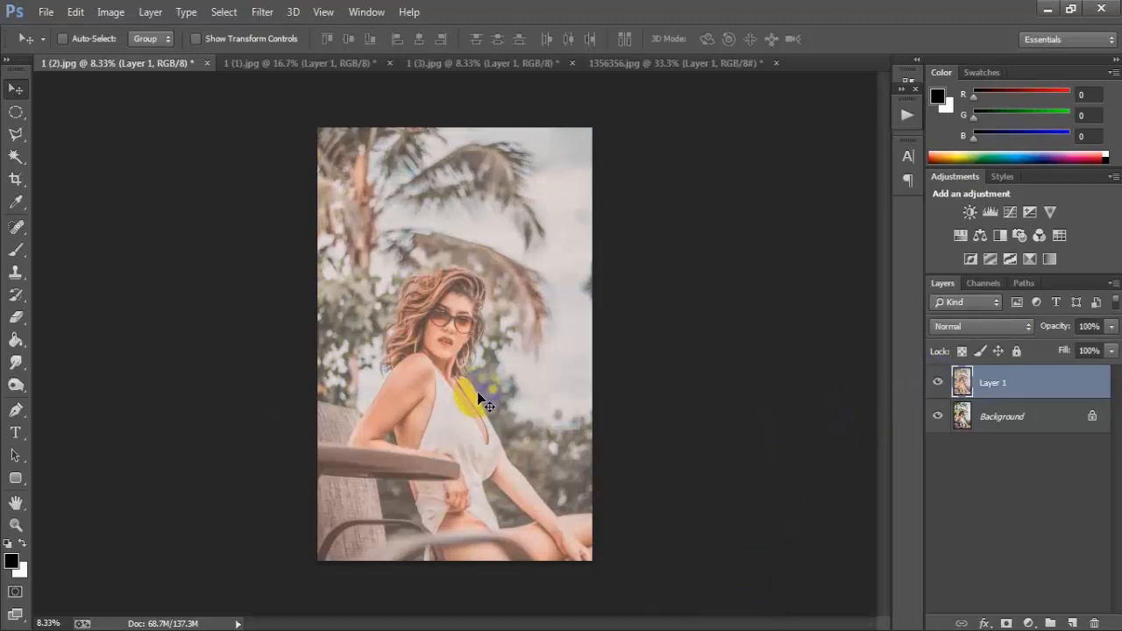
Step: Compare before and after in 1 (1).jpg and 1 (3).jpg by toggling Layer 1's visibility in each document
click(301, 64)
click(938, 384)
click(939, 384)
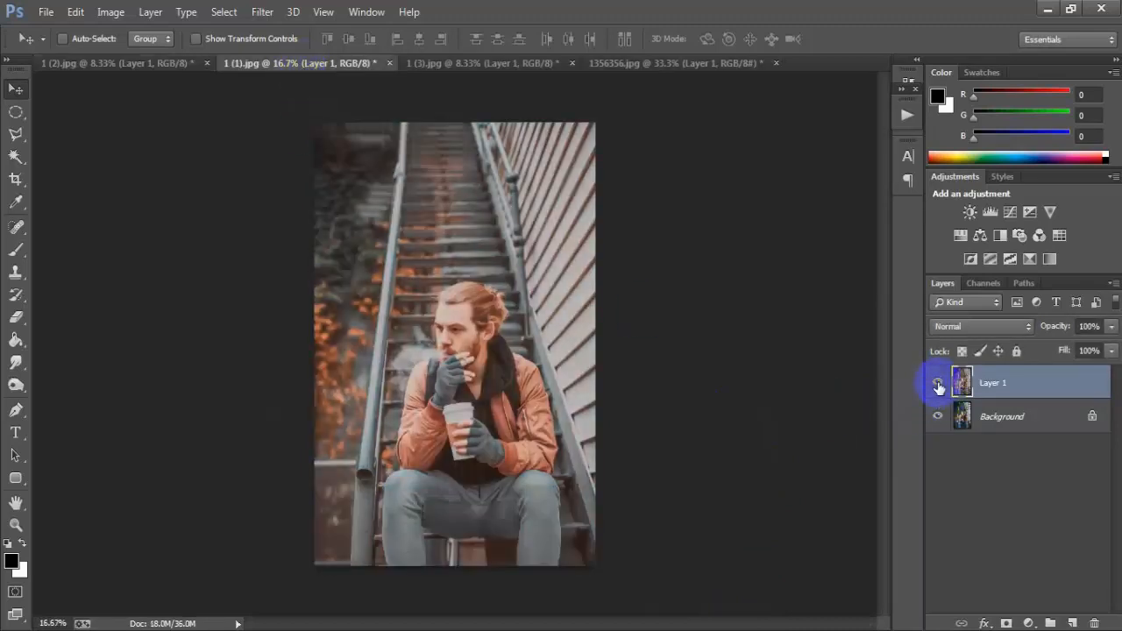
click(483, 66)
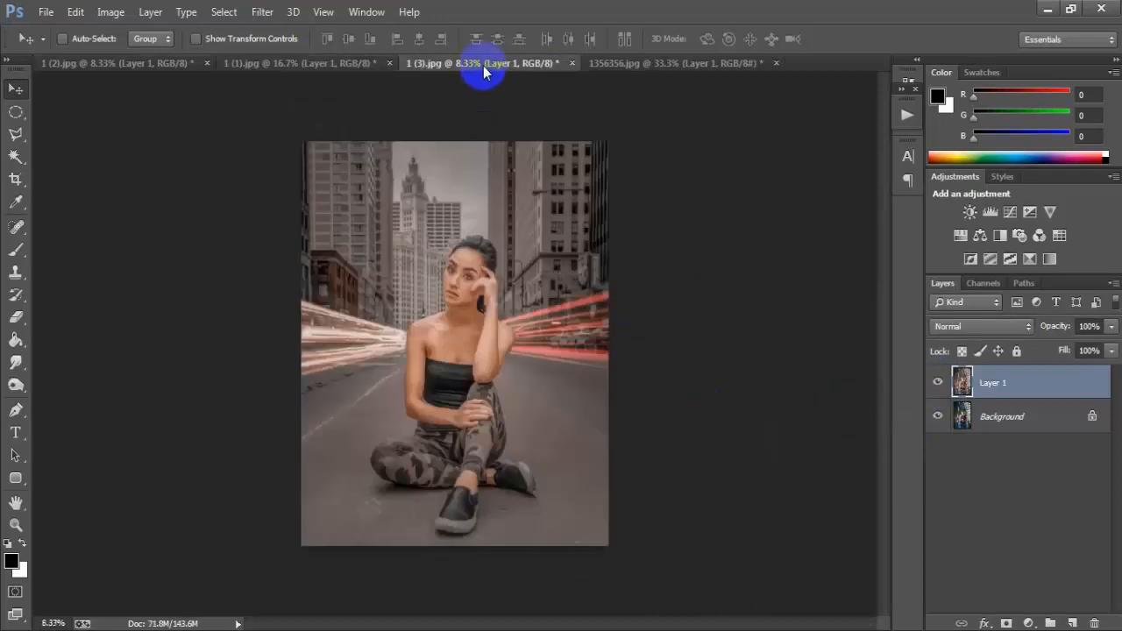
click(938, 384)
click(939, 384)
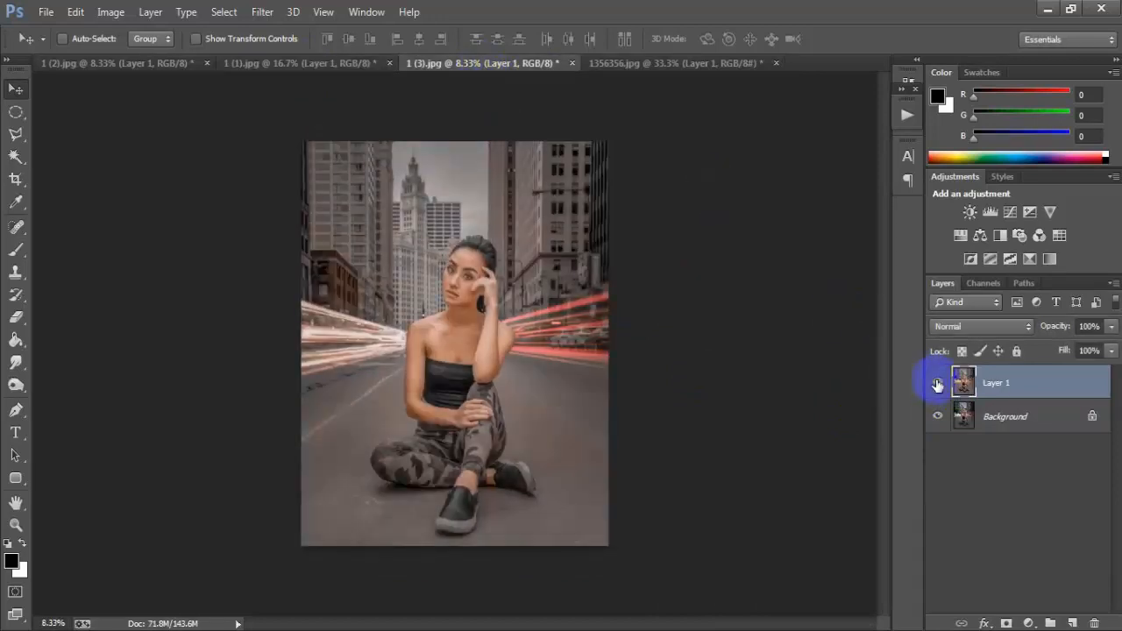
click(938, 384)
click(939, 384)
Step: Examine the color grade on 1356356.jpg at 50% zoom against its original by toggling Layer 1's visibility
click(672, 65)
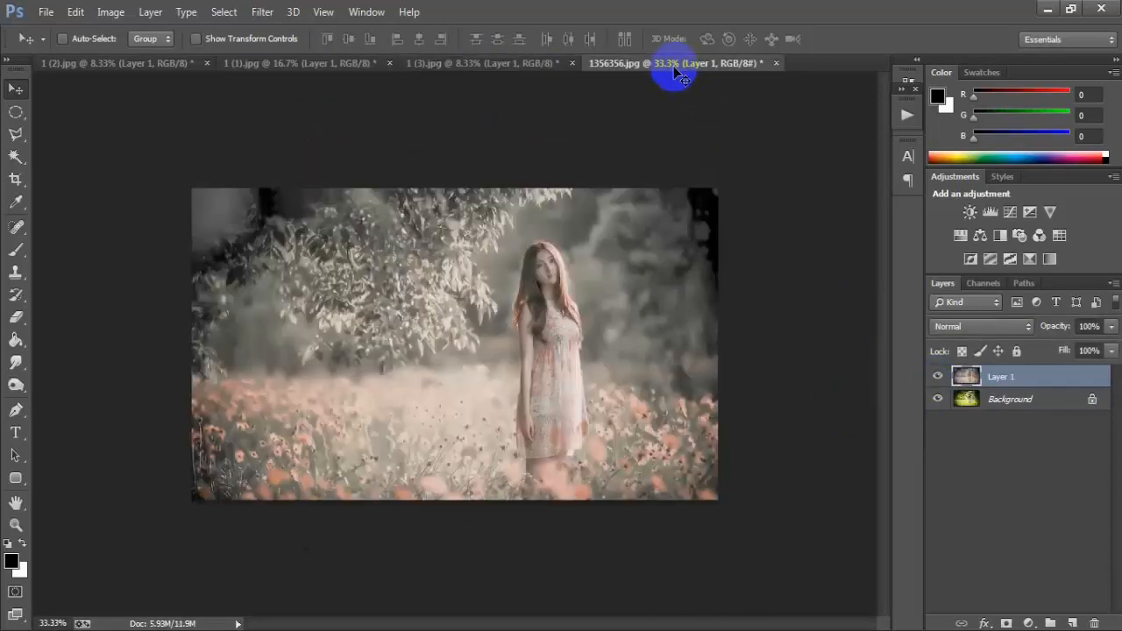
key(ctrl+plus)
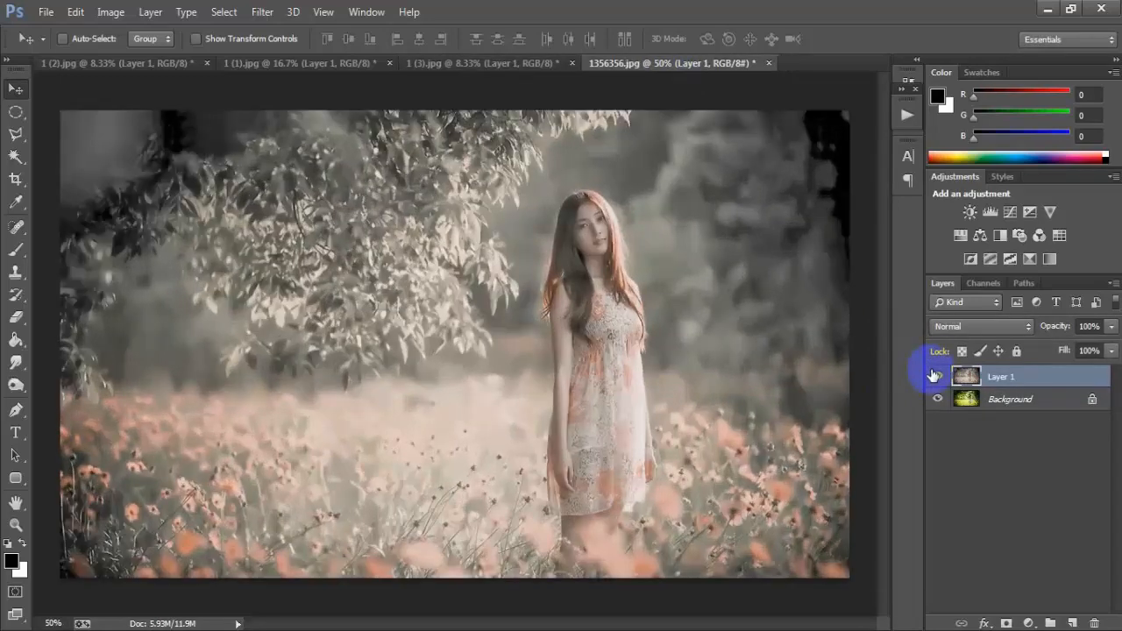
click(937, 378)
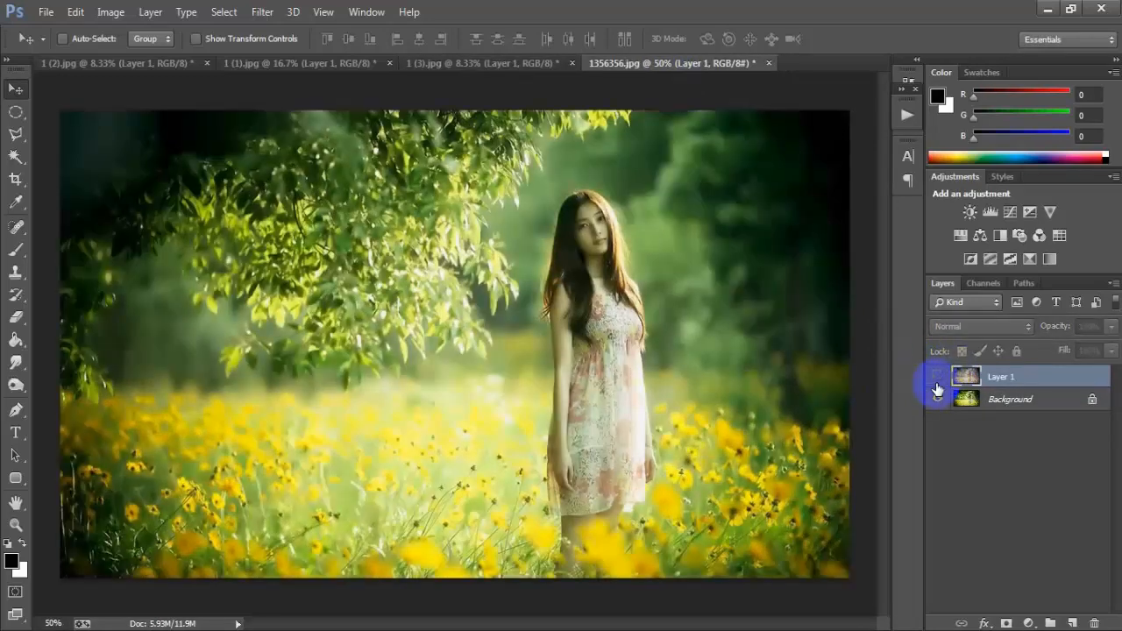
click(937, 379)
click(938, 379)
click(937, 379)
click(938, 379)
click(938, 378)
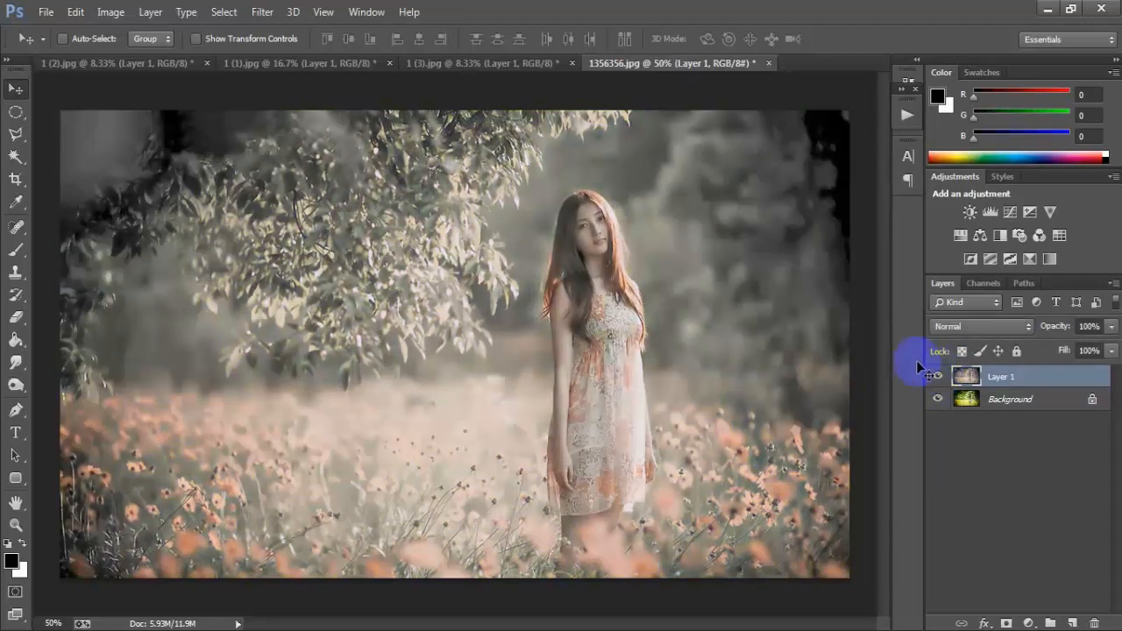
Step: Recheck the grades on 1 (3).jpg, 1 (1).jpg and 1 (2).jpg against their originals, leaving Layer 1 shown in each
click(448, 64)
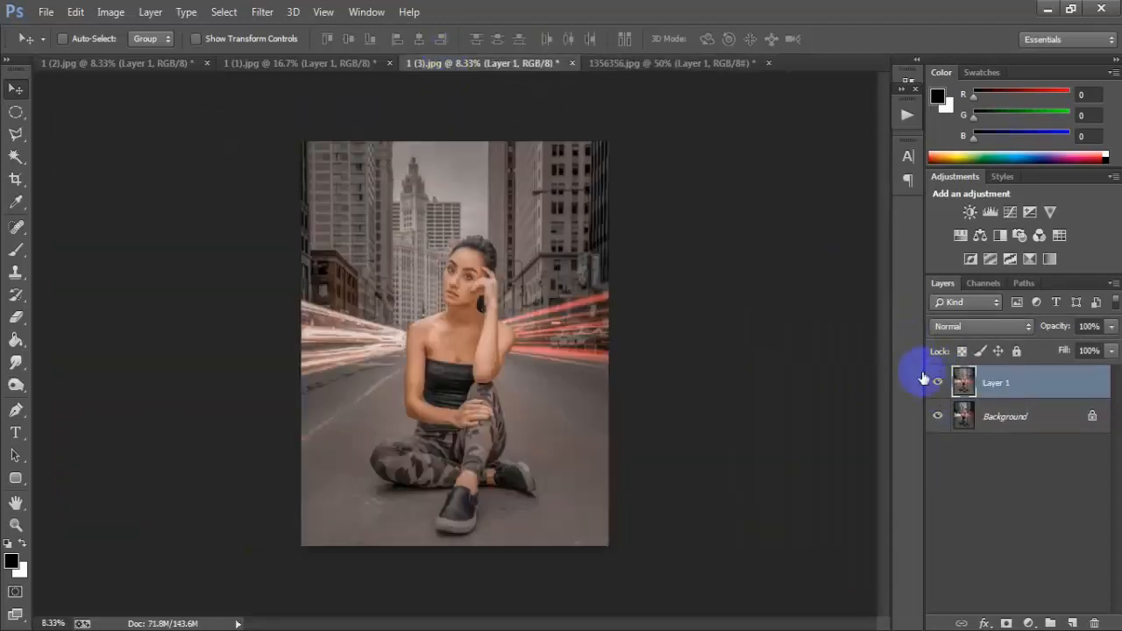
click(938, 383)
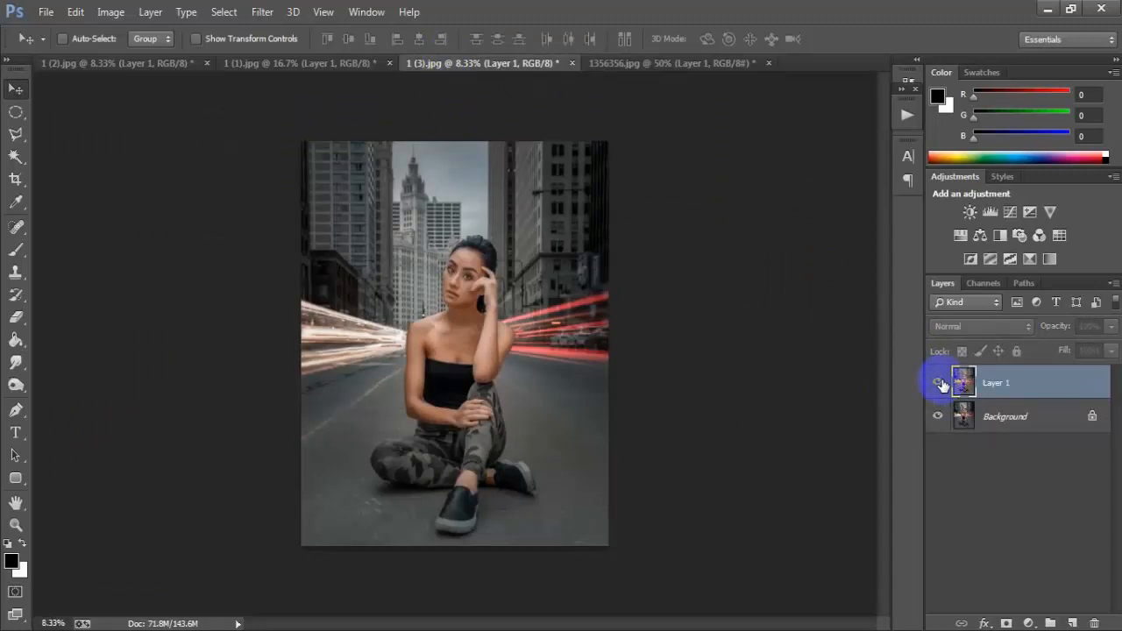
click(939, 383)
click(309, 64)
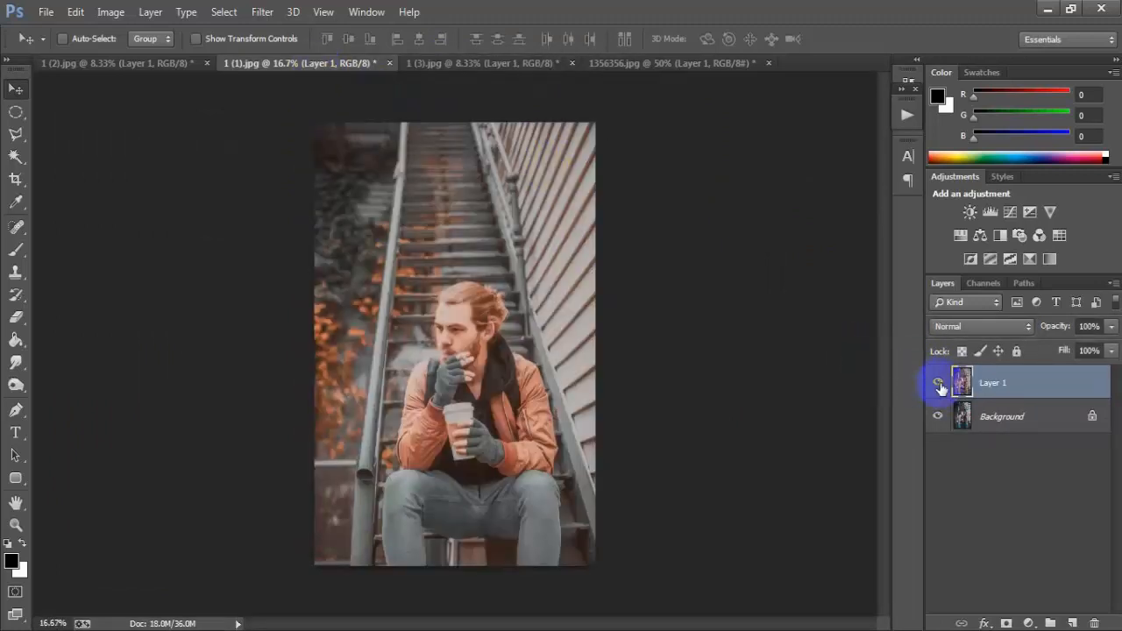
click(938, 383)
click(938, 383)
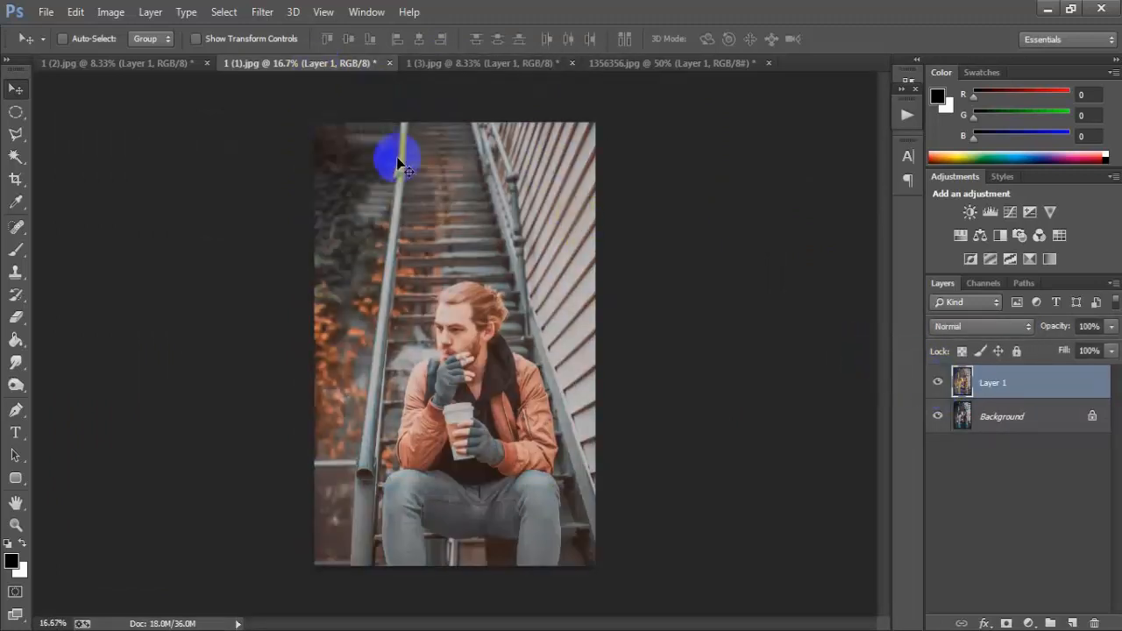
click(151, 67)
click(938, 383)
click(938, 383)
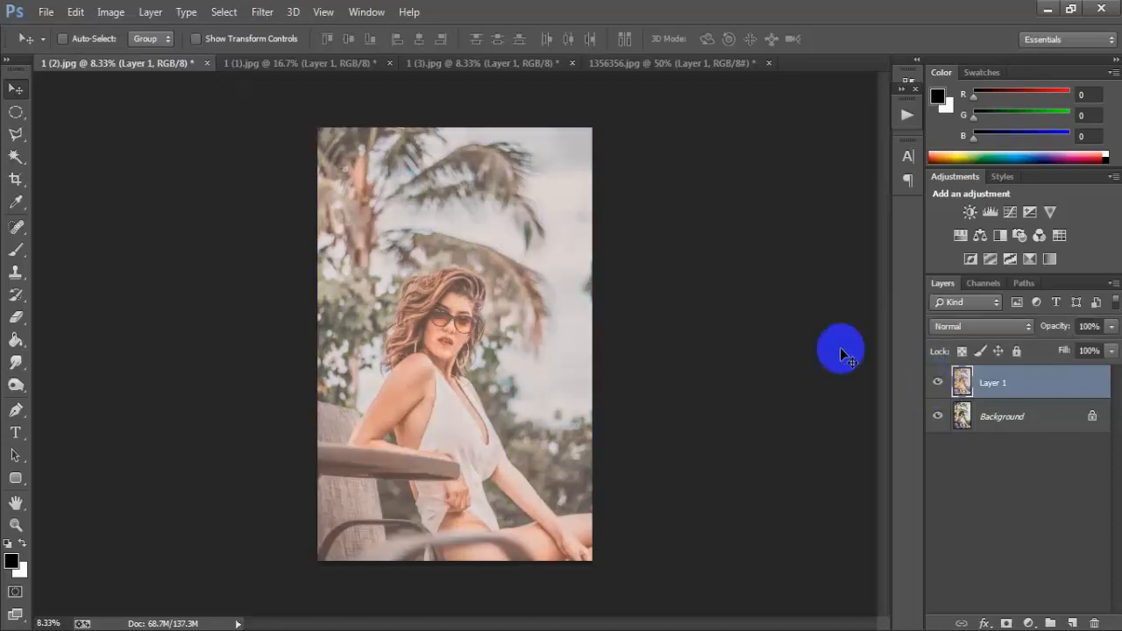